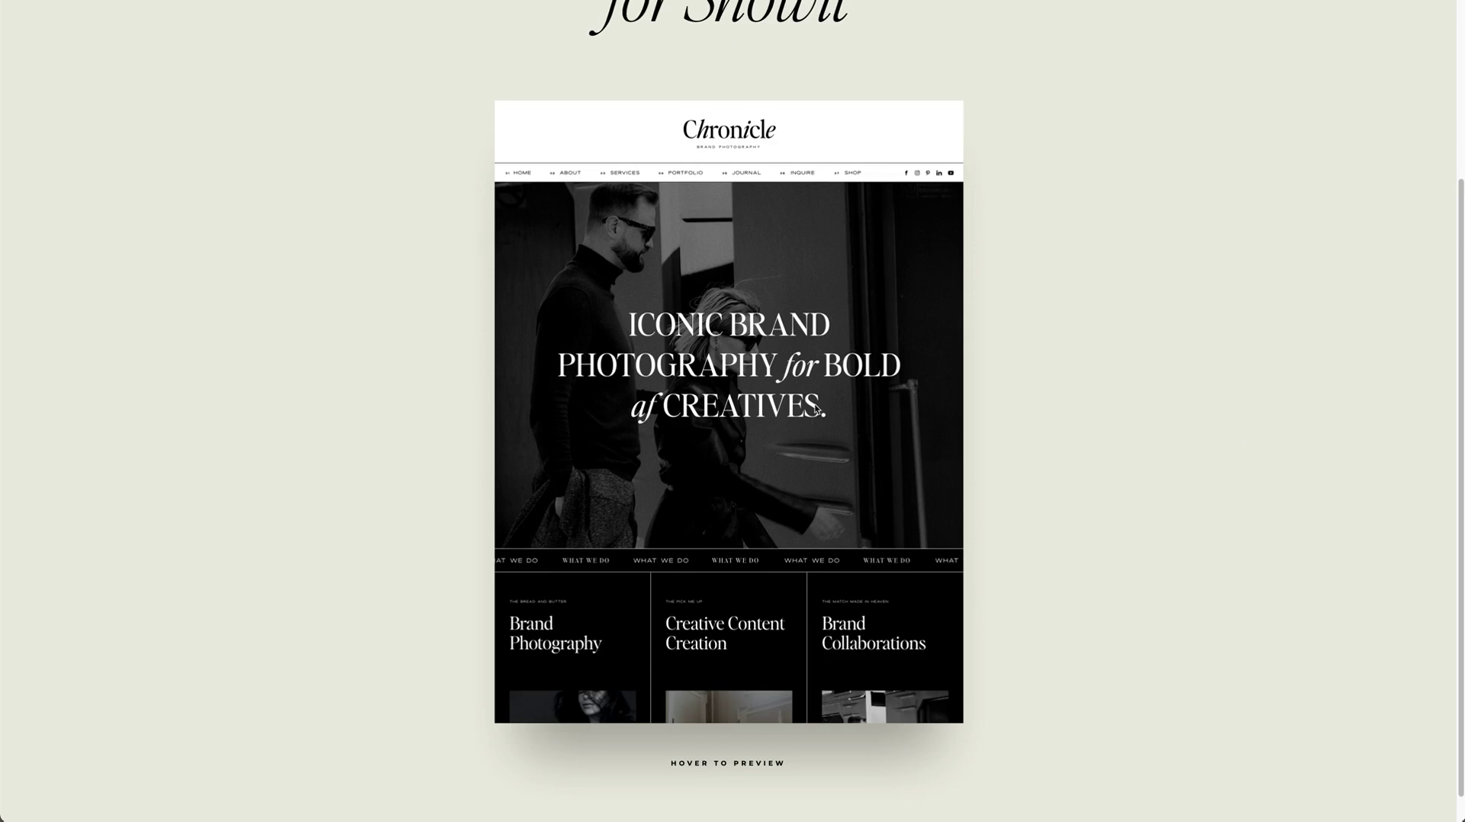
Swap the placeholder design image in the Template Introduction canvas for Sunday-demo-1.png.
{"action": "mouse_move", "coordinate": [687, 390]}
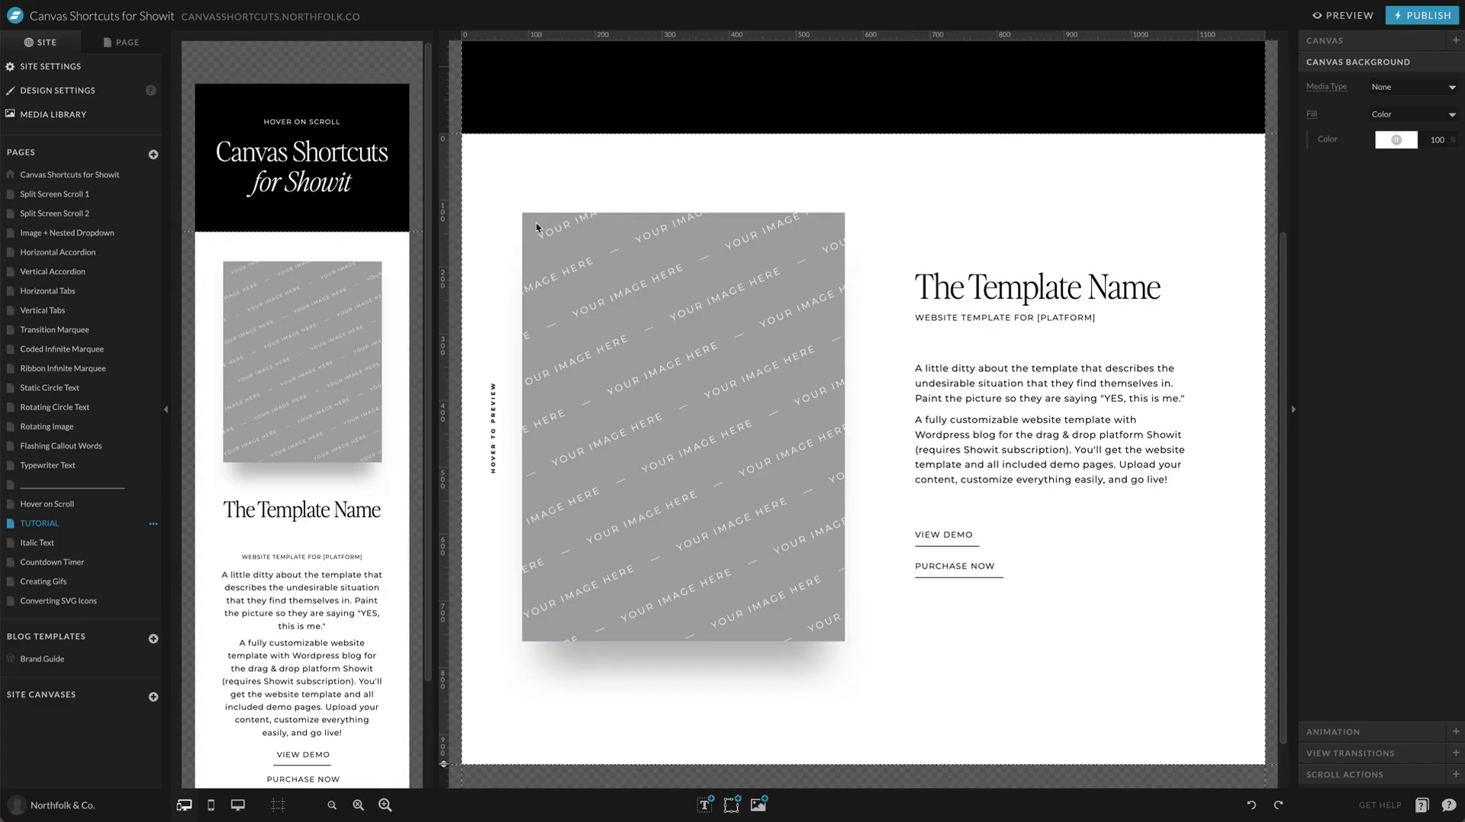
{"action": "left_click", "coordinate": [113, 44]}
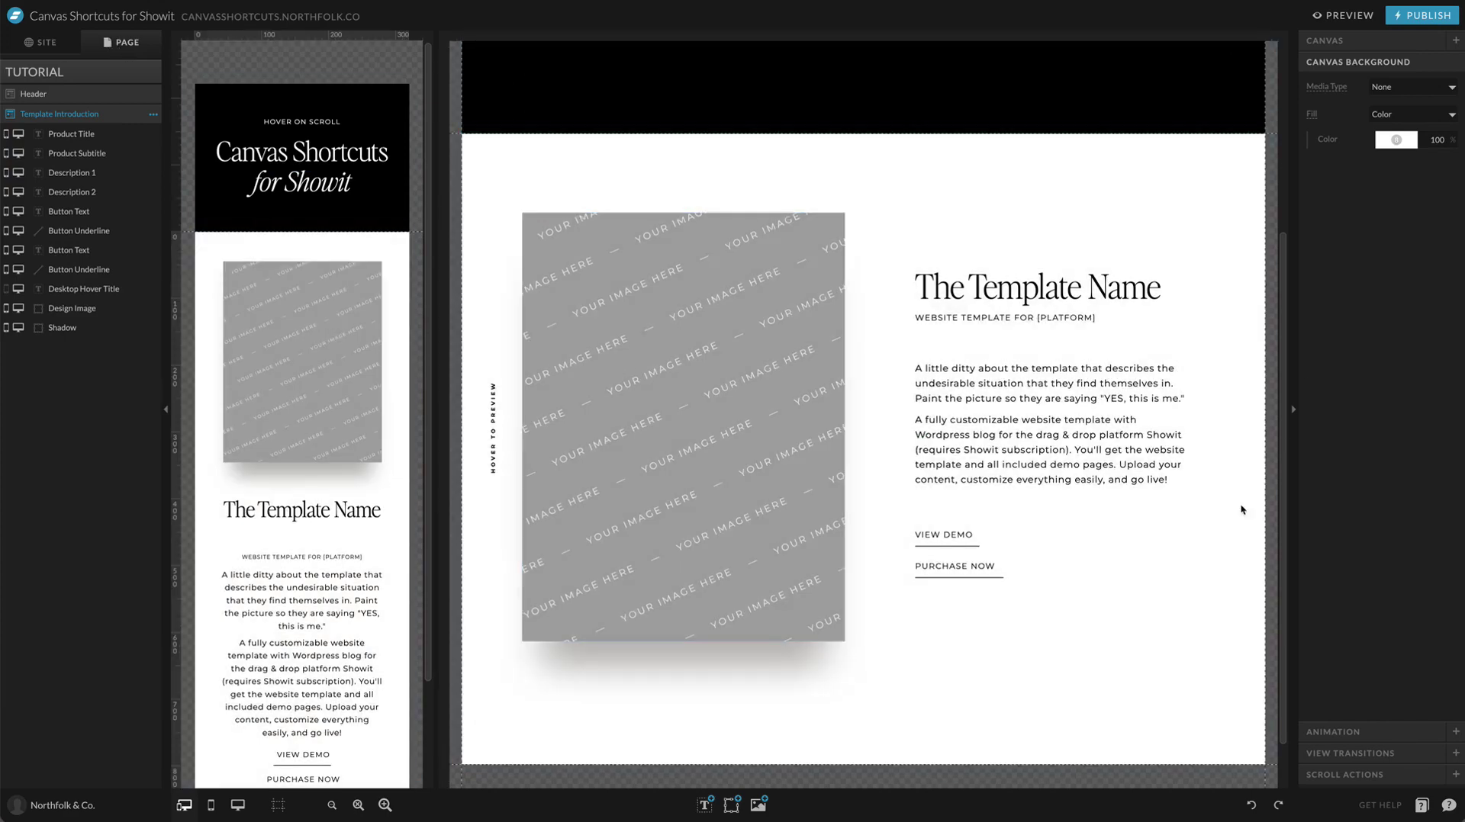
{"action": "left_click", "coordinate": [1060, 654]}
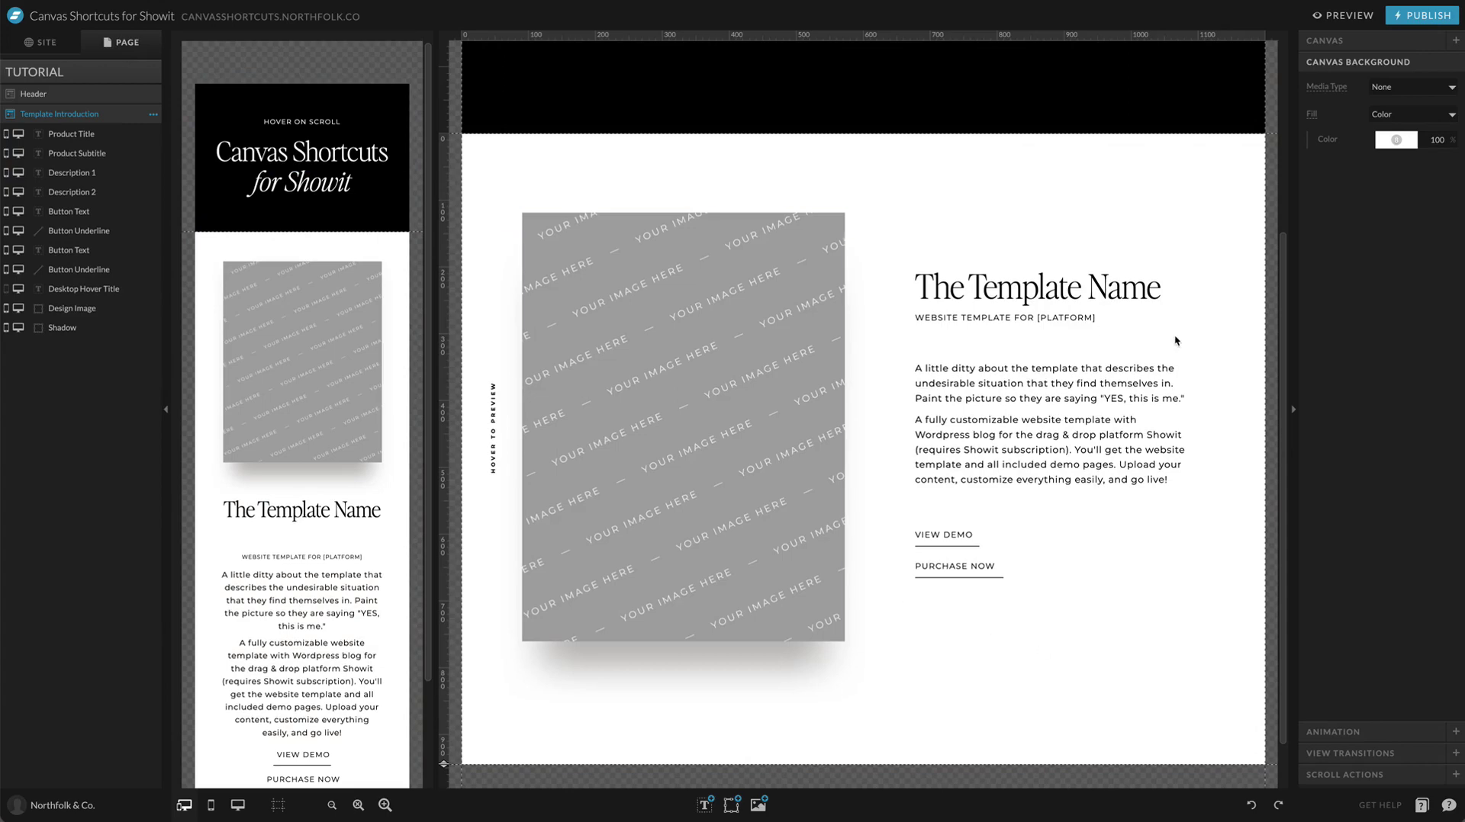
{"action": "double_click", "coordinate": [726, 492]}
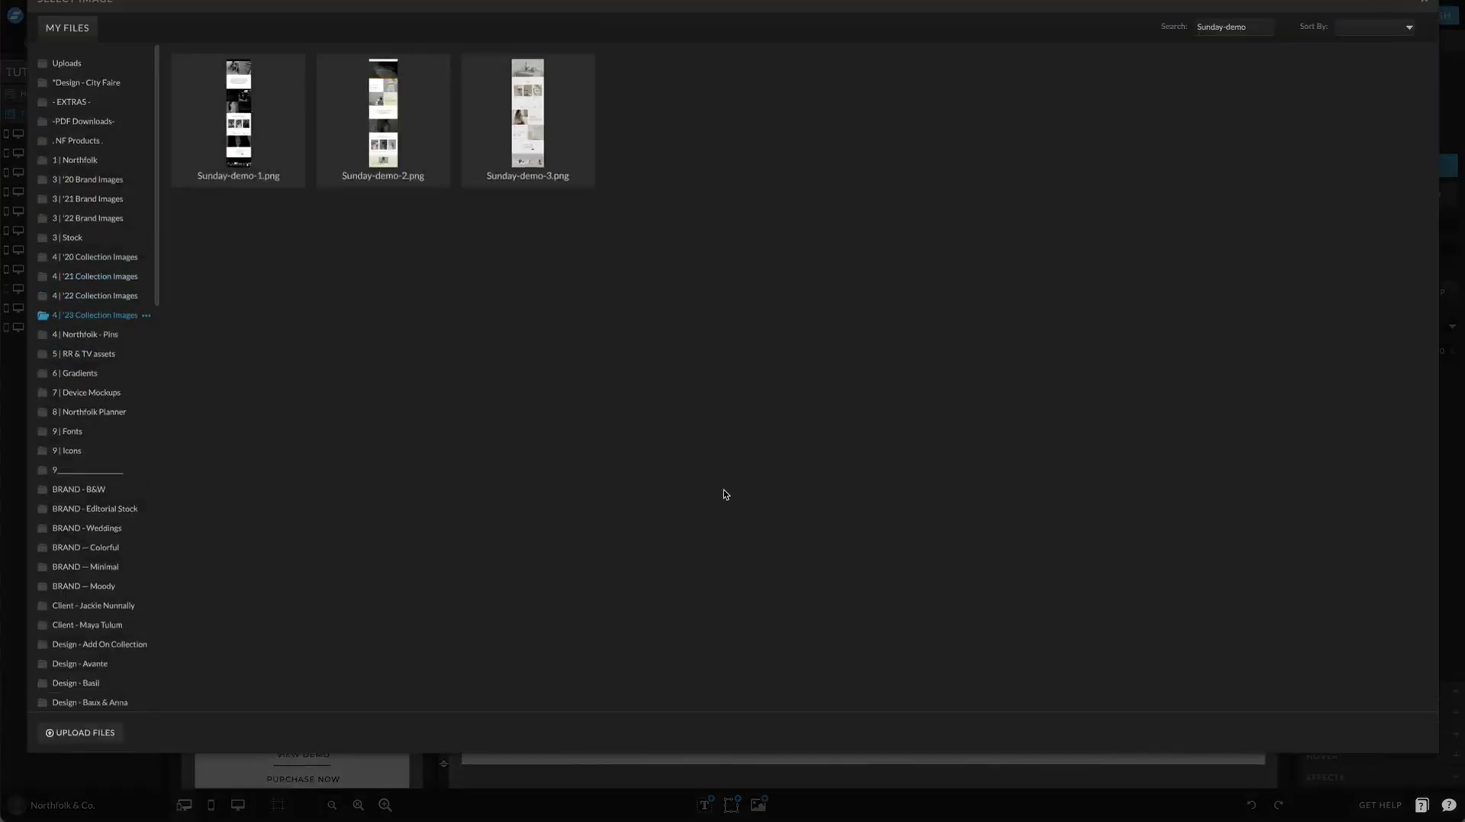
{"action": "double_click", "coordinate": [267, 174]}
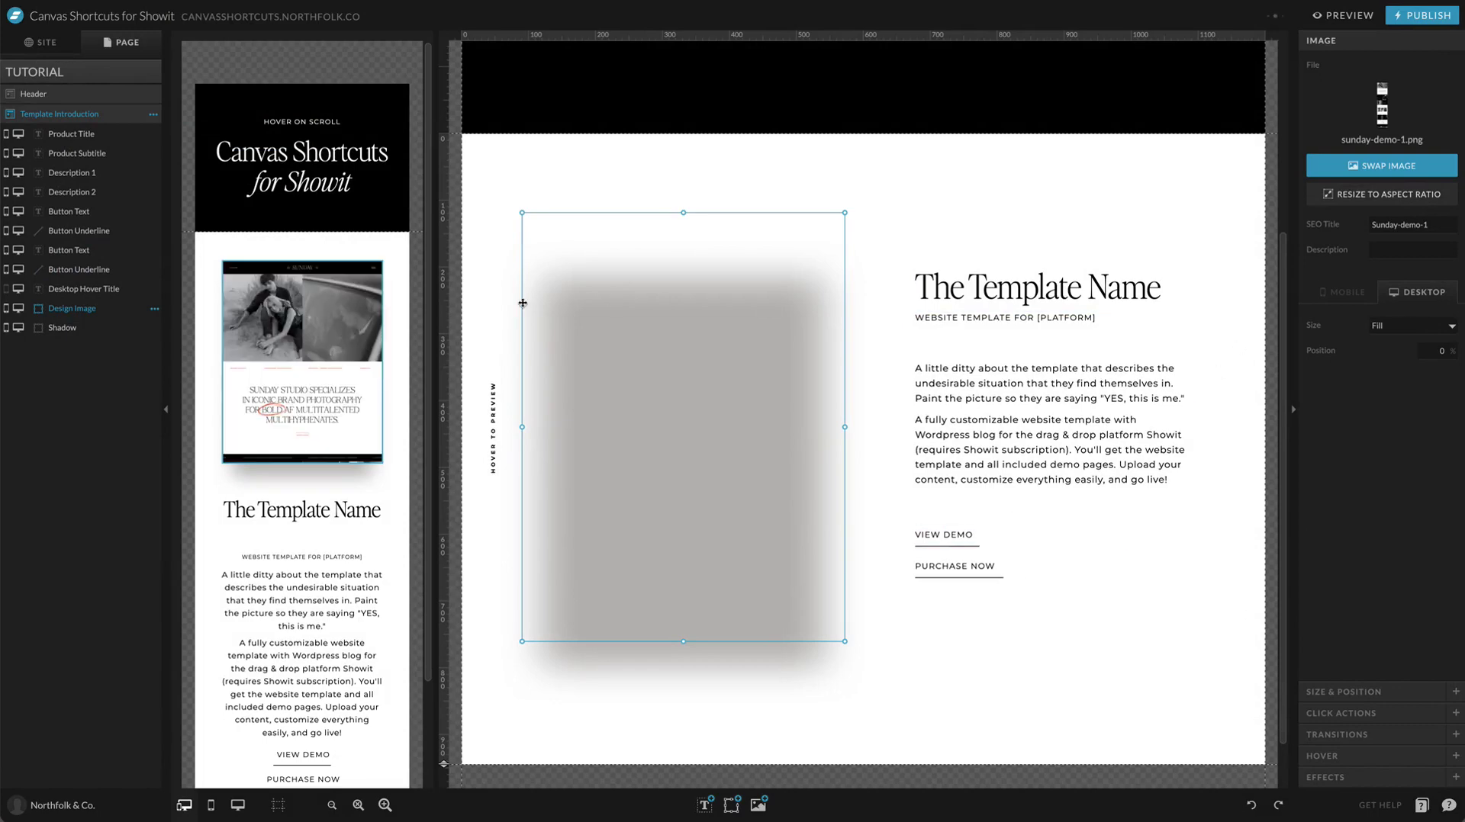
{"action": "left_click", "coordinate": [756, 162]}
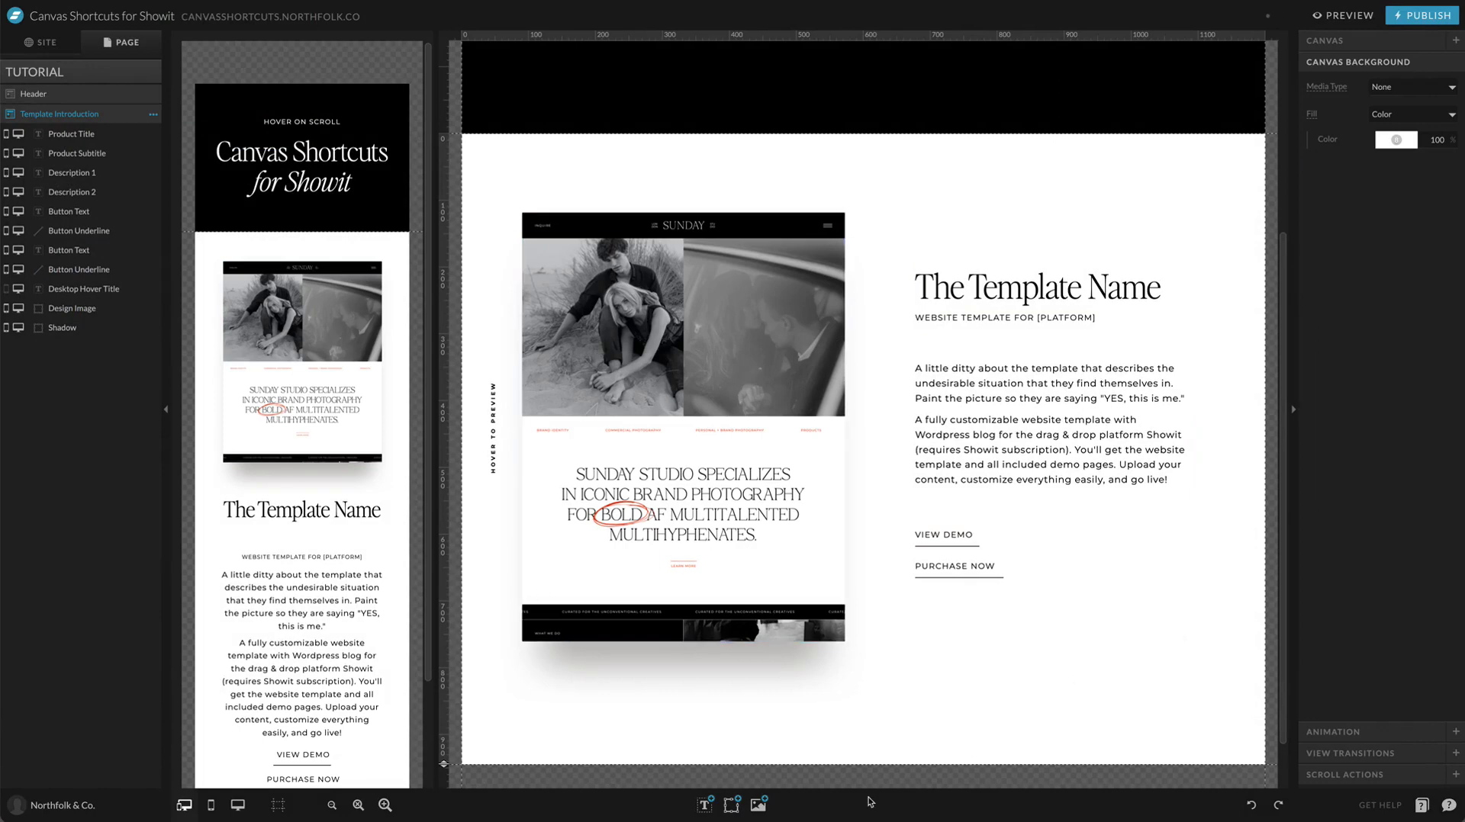
Add an embed code element to the Template Introduction canvas and hide it on mobile.
{"action": "mouse_move", "coordinate": [737, 811]}
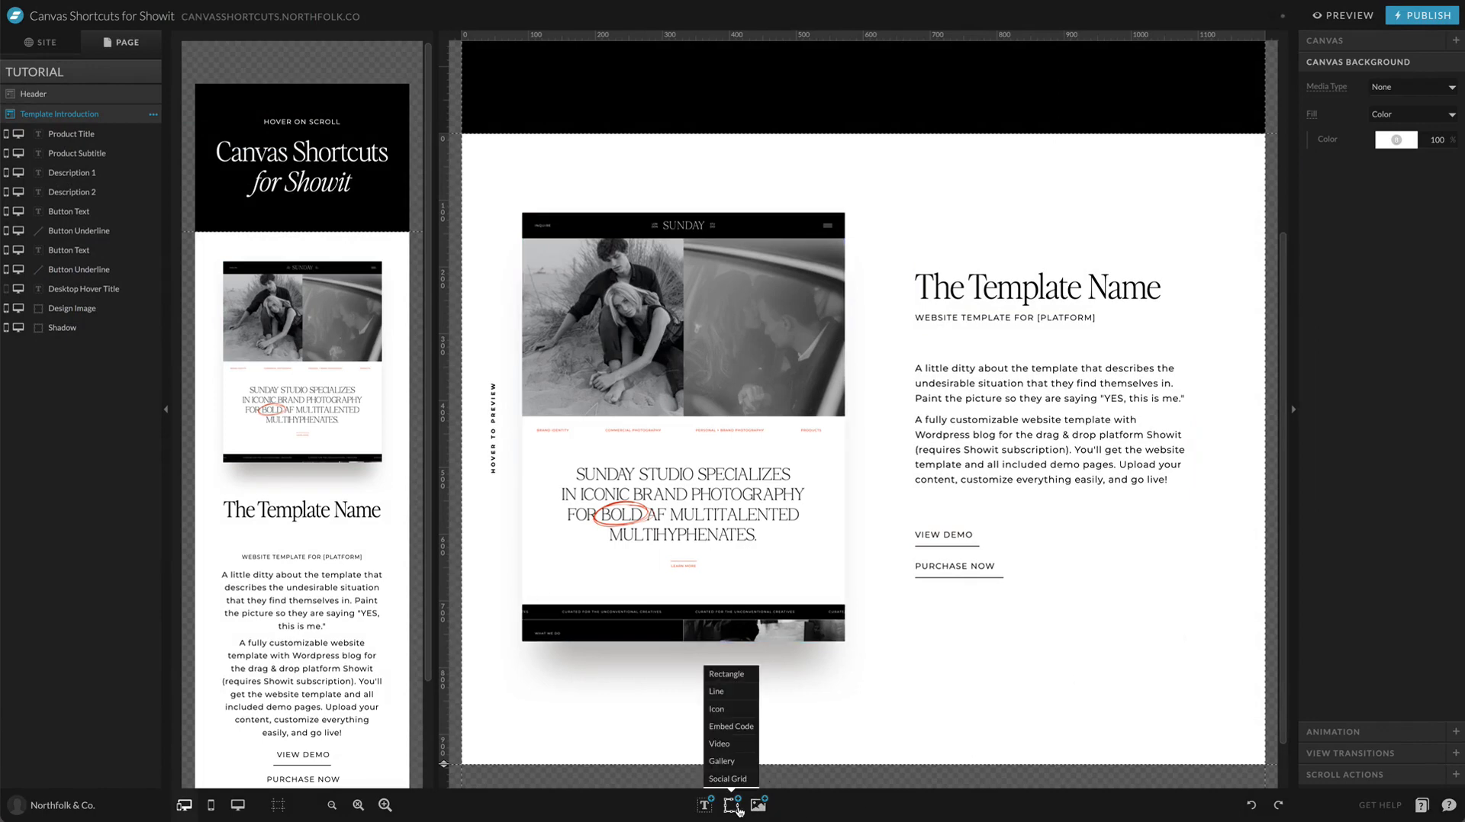
{"action": "left_click", "coordinate": [740, 726]}
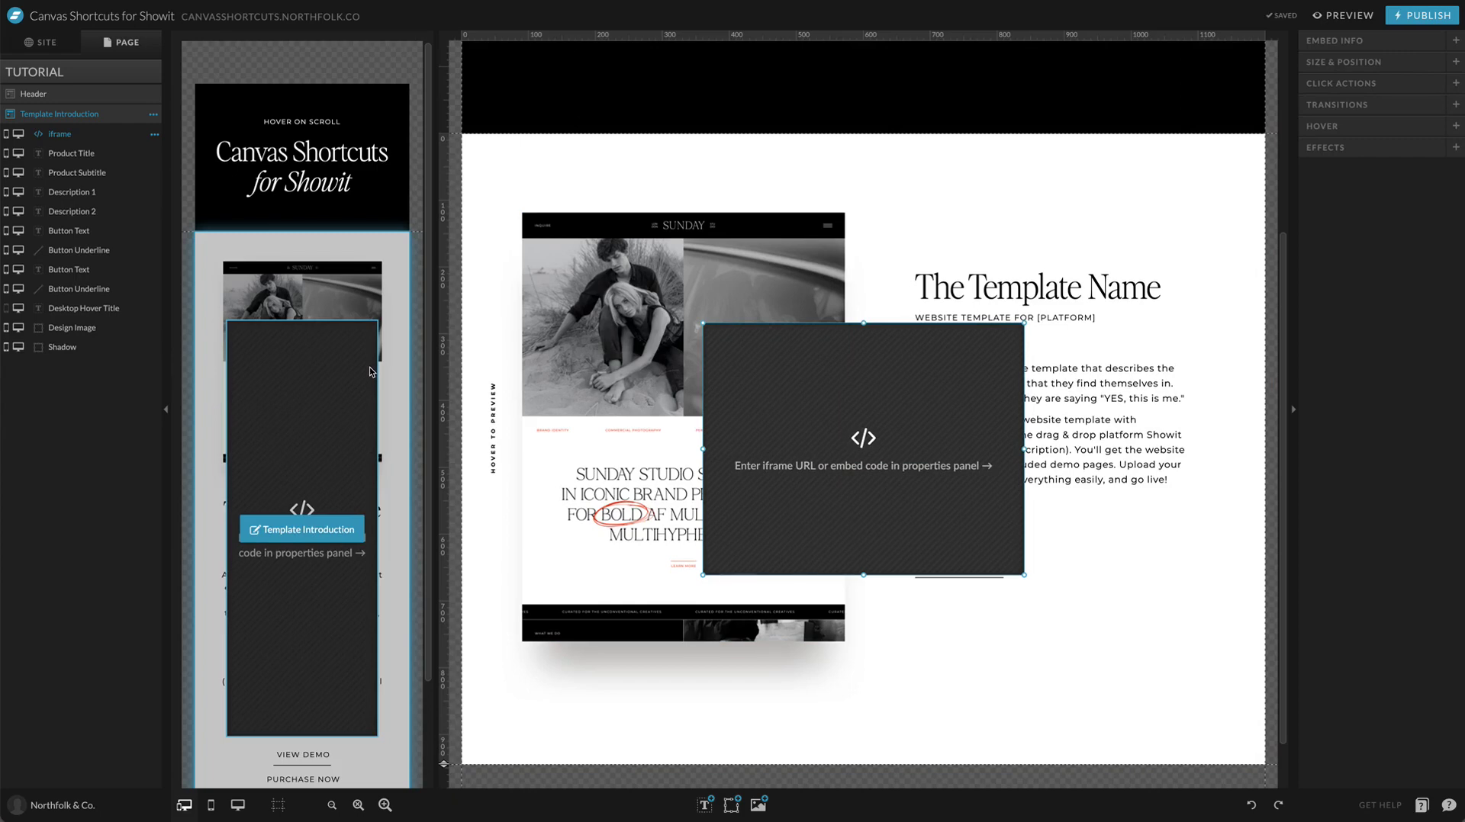
{"action": "left_click", "coordinate": [7, 134]}
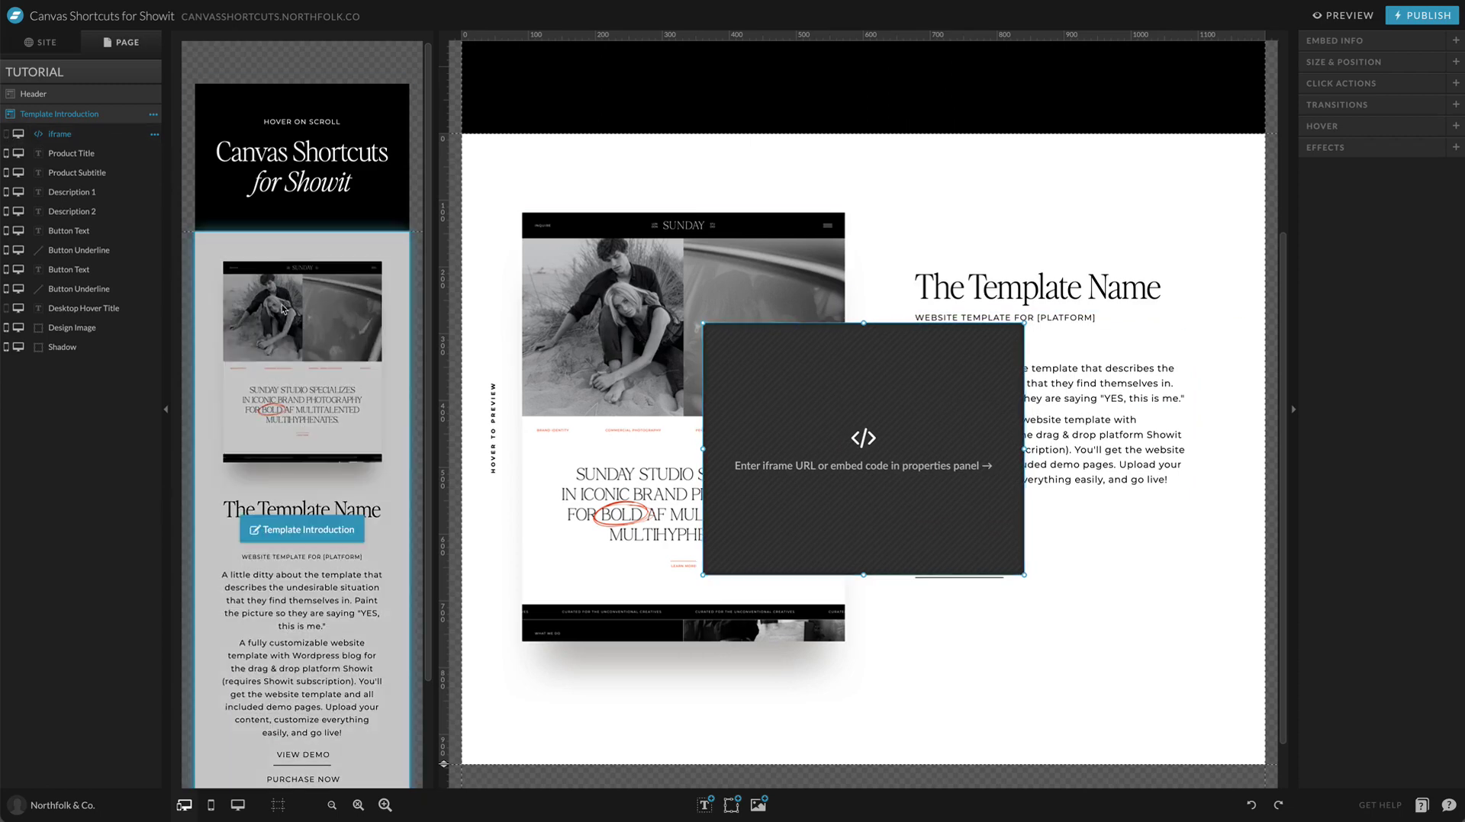
Move the embed box over the design image on the desktop canvas so their top edges line up.
{"action": "left_click", "coordinate": [583, 354]}
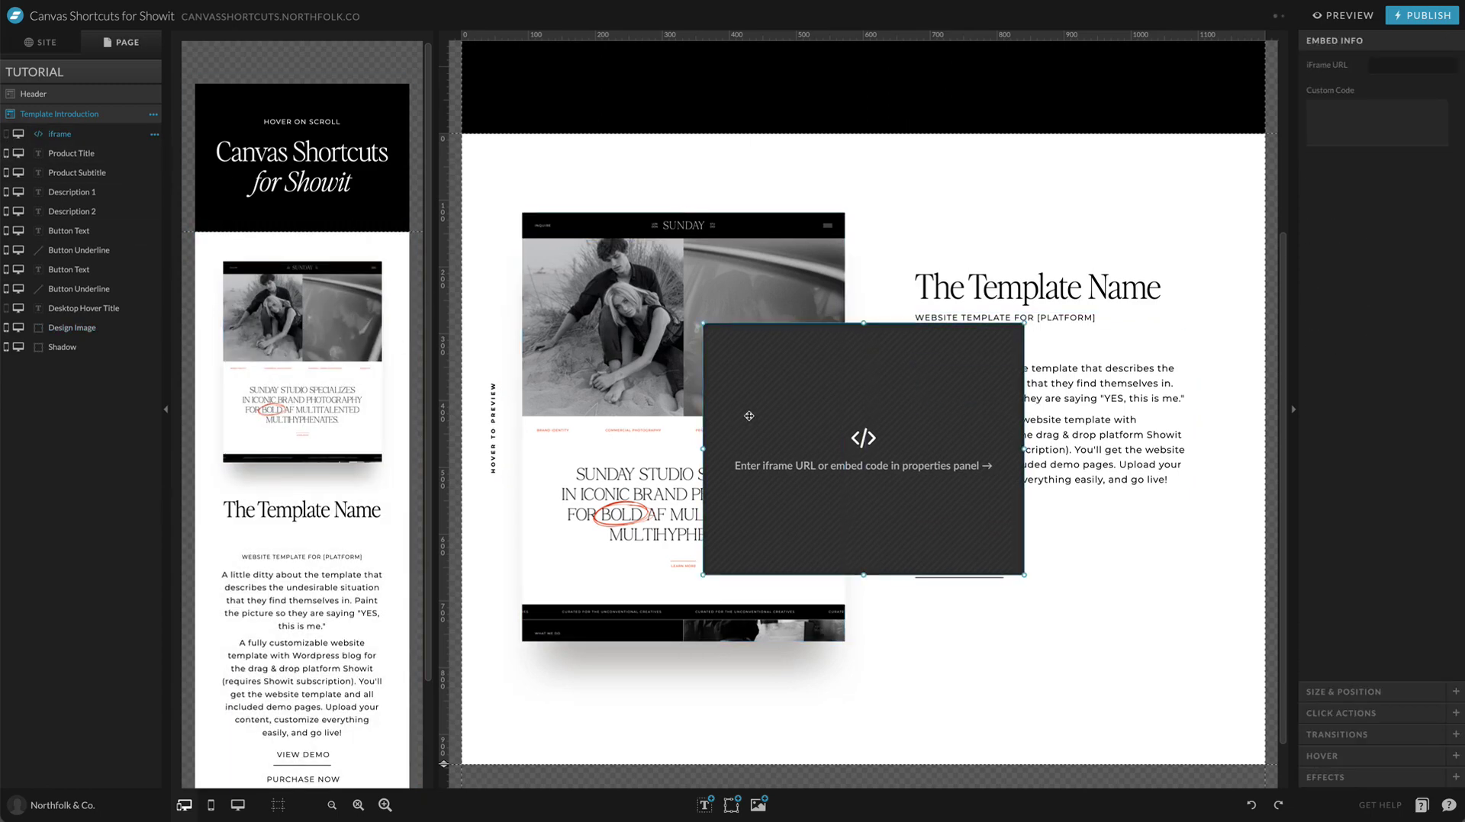
{"action": "left_click_drag", "start_coordinate": [758, 418], "coordinate": [619, 337]}
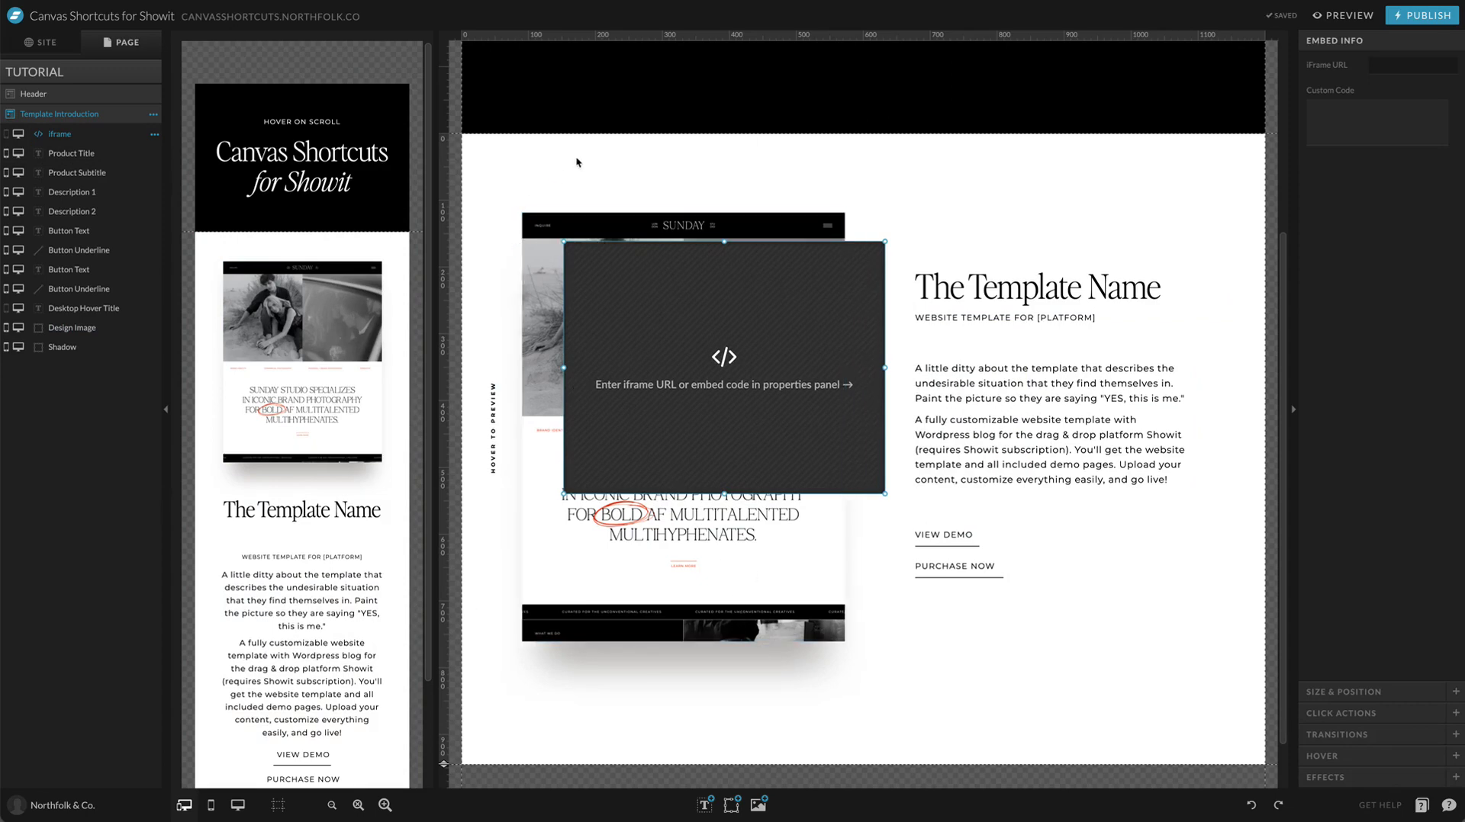
{"action": "left_click_drag", "start_coordinate": [723, 327], "coordinate": [694, 298]}
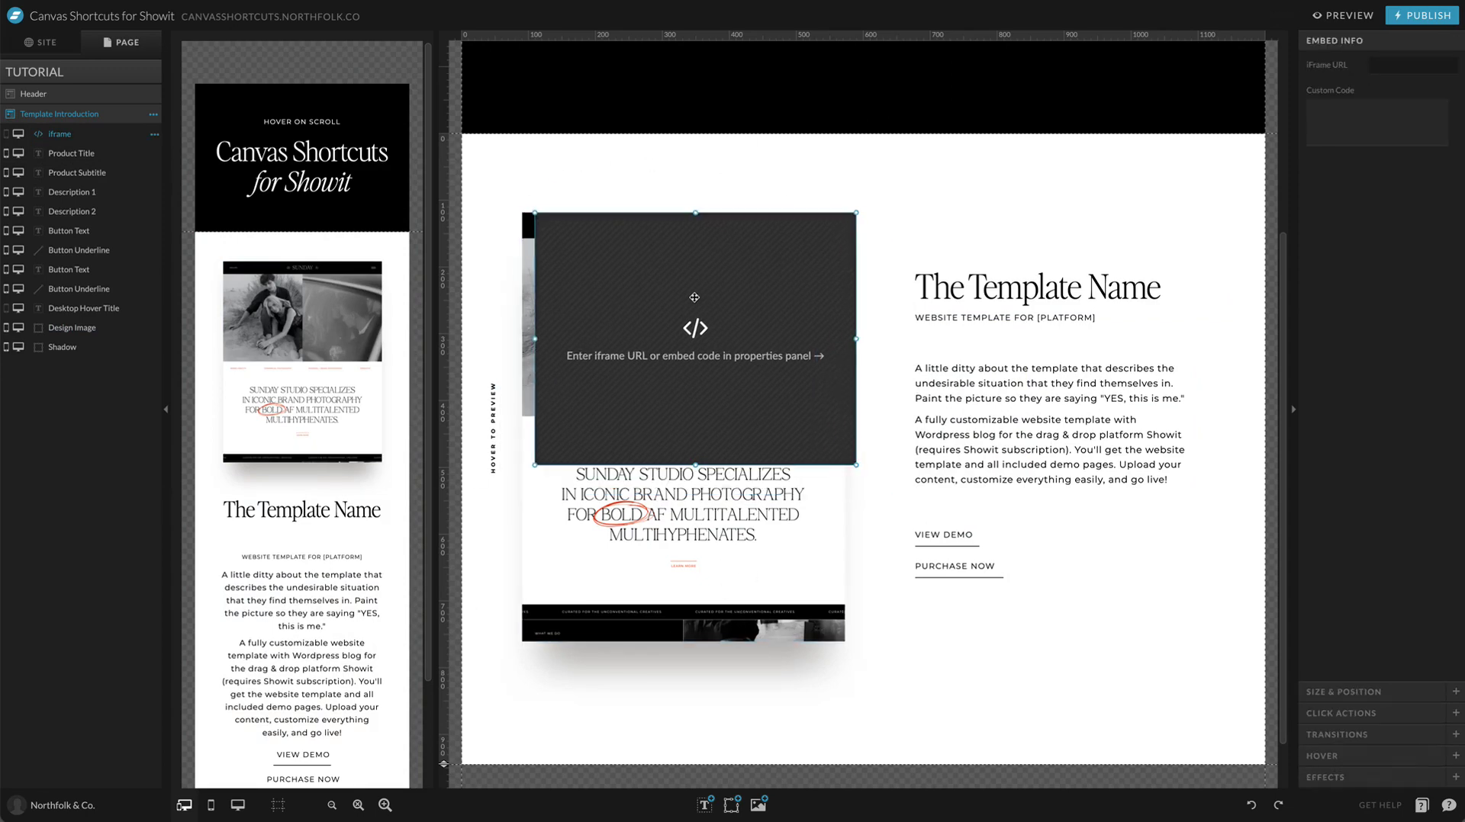
Match the embed box's width and height to the design image and align their left edges.
{"action": "left_click", "coordinate": [702, 557], "text": "shift"}
{"action": "left_click", "coordinate": [873, 464]}
{"action": "left_click", "coordinate": [854, 463]}
{"action": "left_click_drag", "start_coordinate": [854, 463], "coordinate": [715, 463]}
{"action": "left_click", "coordinate": [766, 578], "text": "shift"}
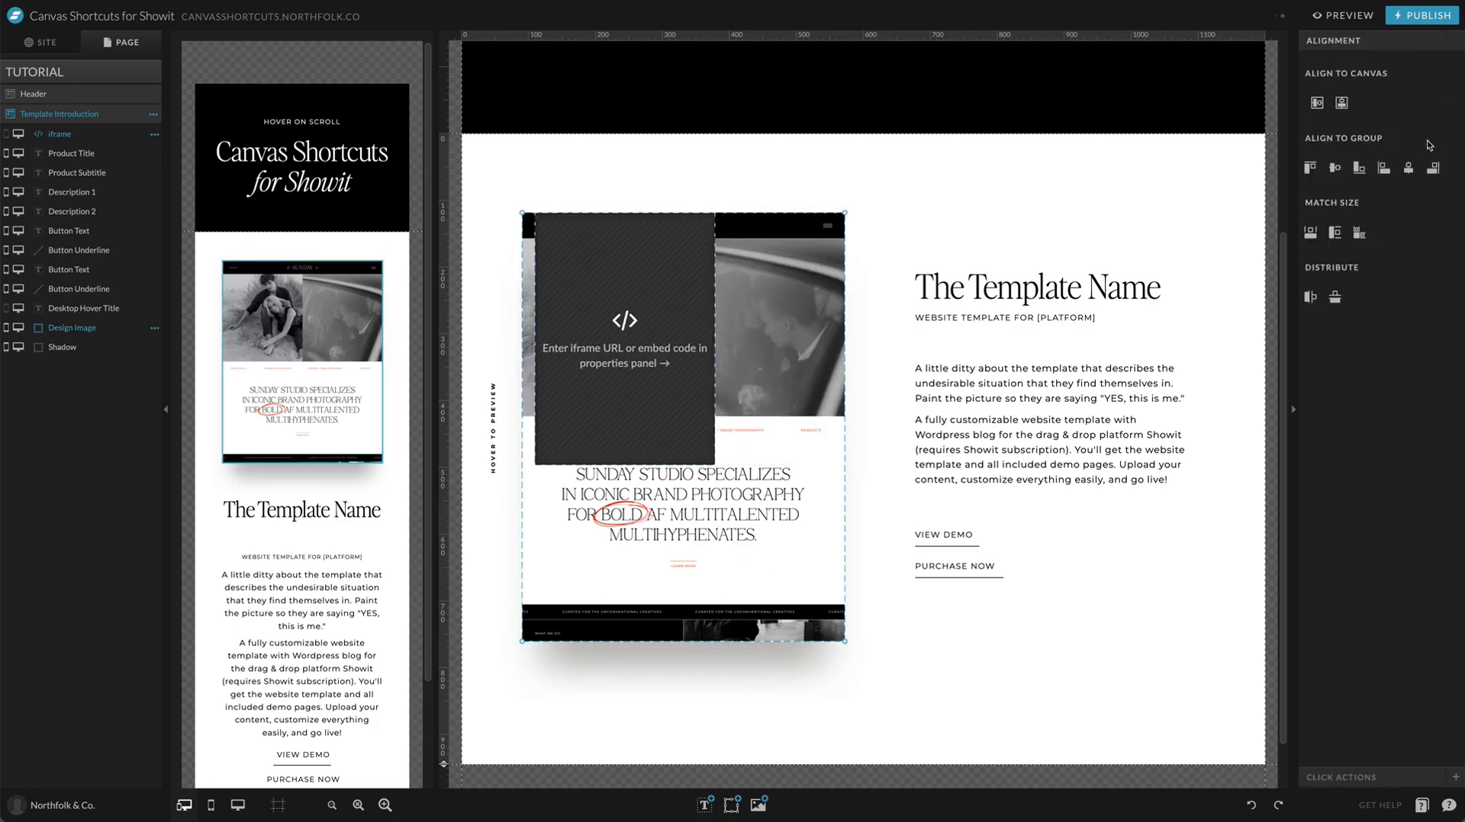
{"action": "left_click", "coordinate": [1360, 233]}
{"action": "left_click", "coordinate": [1383, 167]}
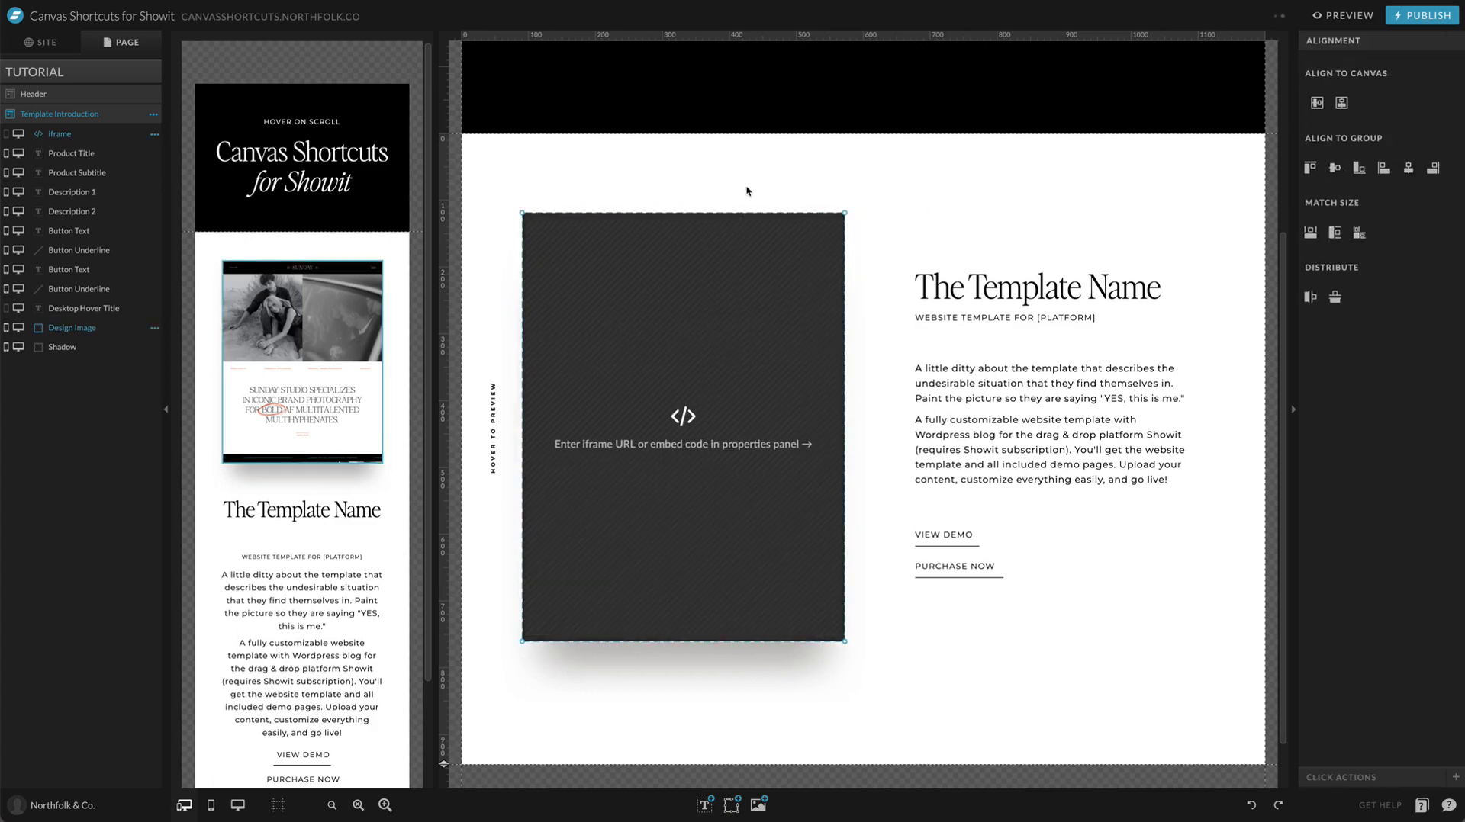
{"action": "left_click", "coordinate": [746, 191]}
Paste the copied .boxV hover-scroll CSS and HTML into the embed box's custom code and save it.
{"action": "scroll", "coordinate": [733, 187], "scroll_direction": "up", "scroll_amount": 1}
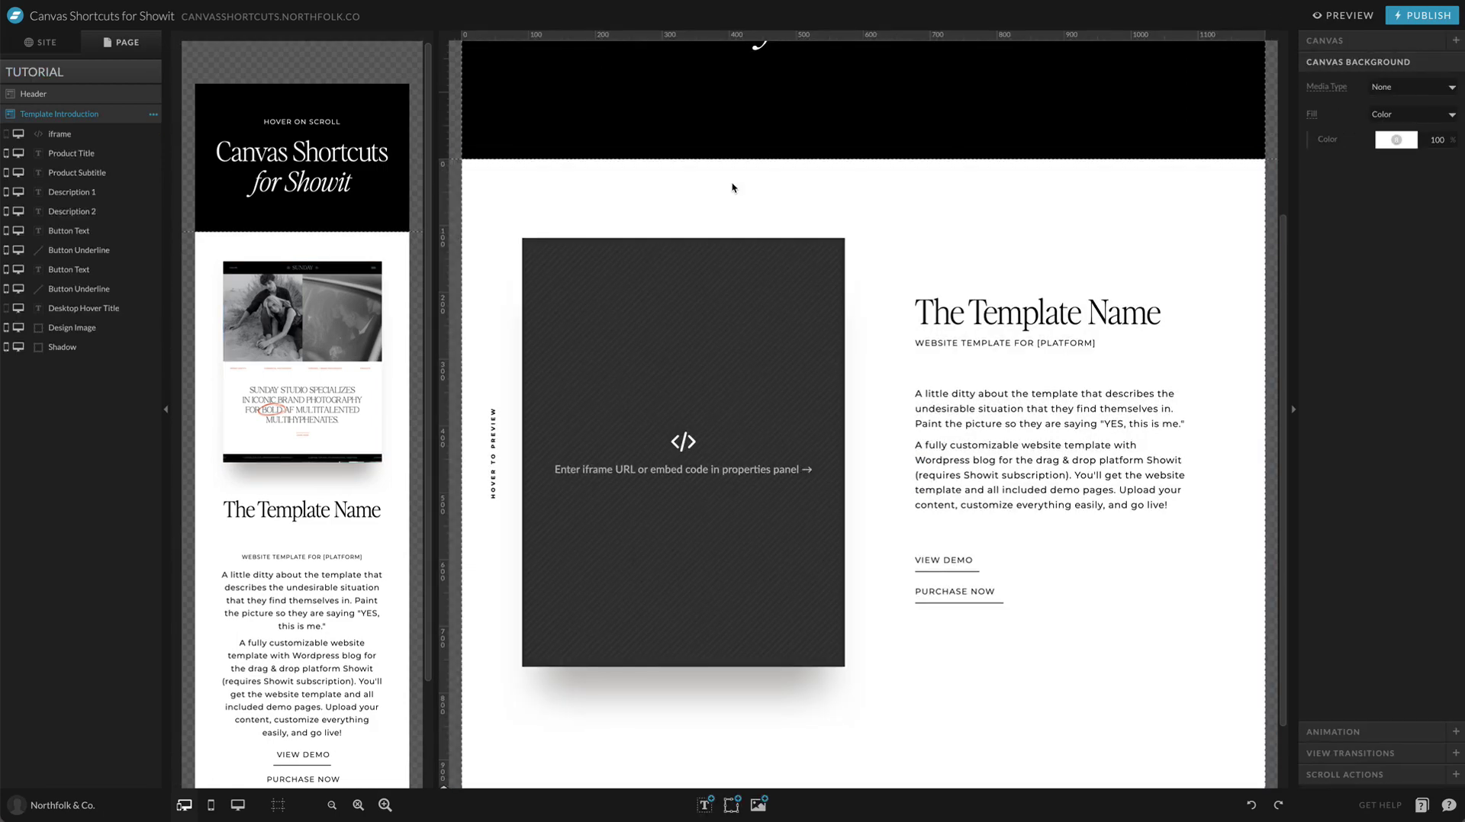
{"action": "double_click", "coordinate": [679, 316]}
{"action": "key", "text": "ctrl+v"}
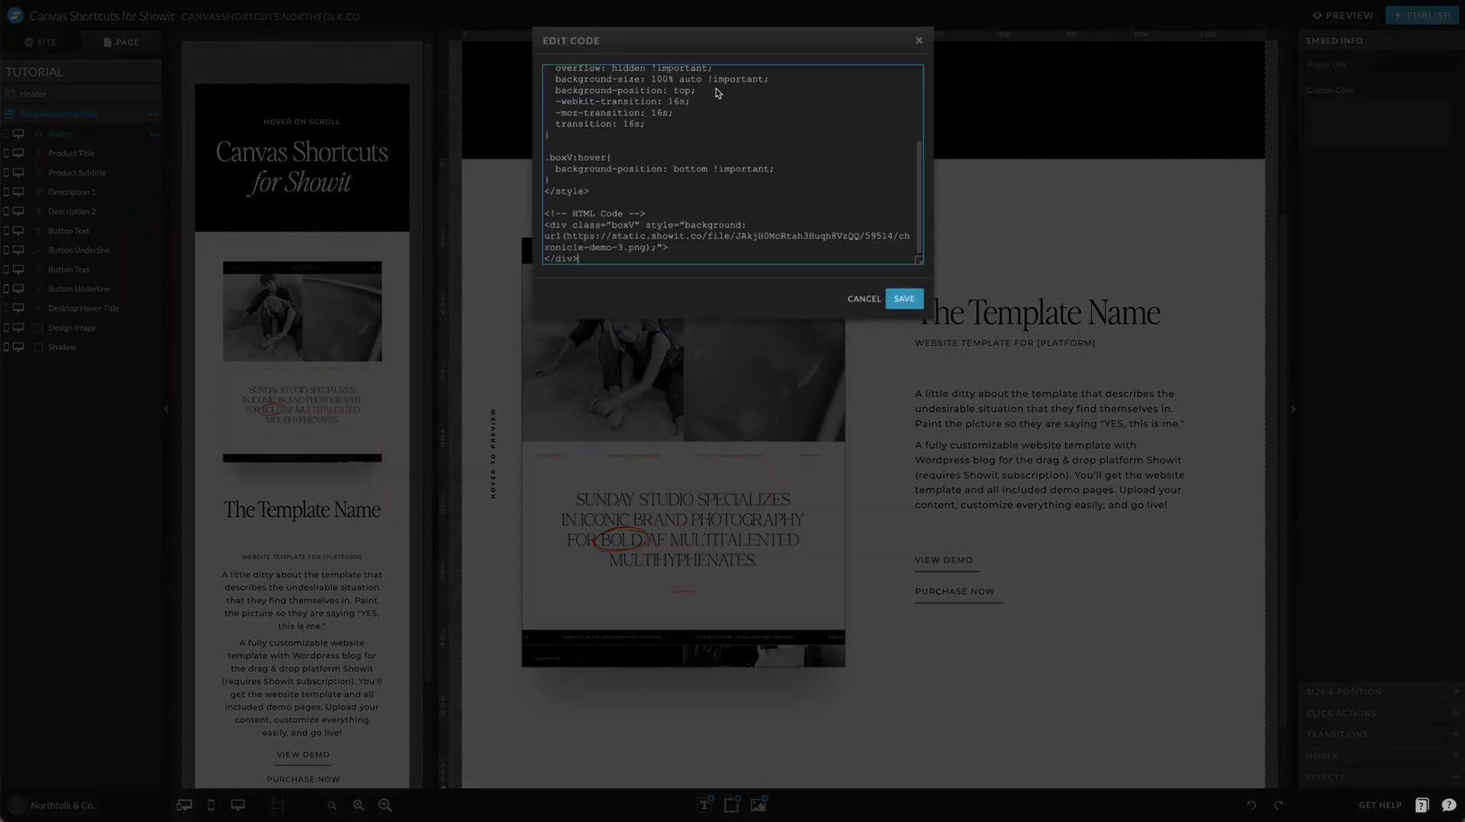
{"action": "left_click_drag", "start_coordinate": [917, 259], "coordinate": [847, 608]}
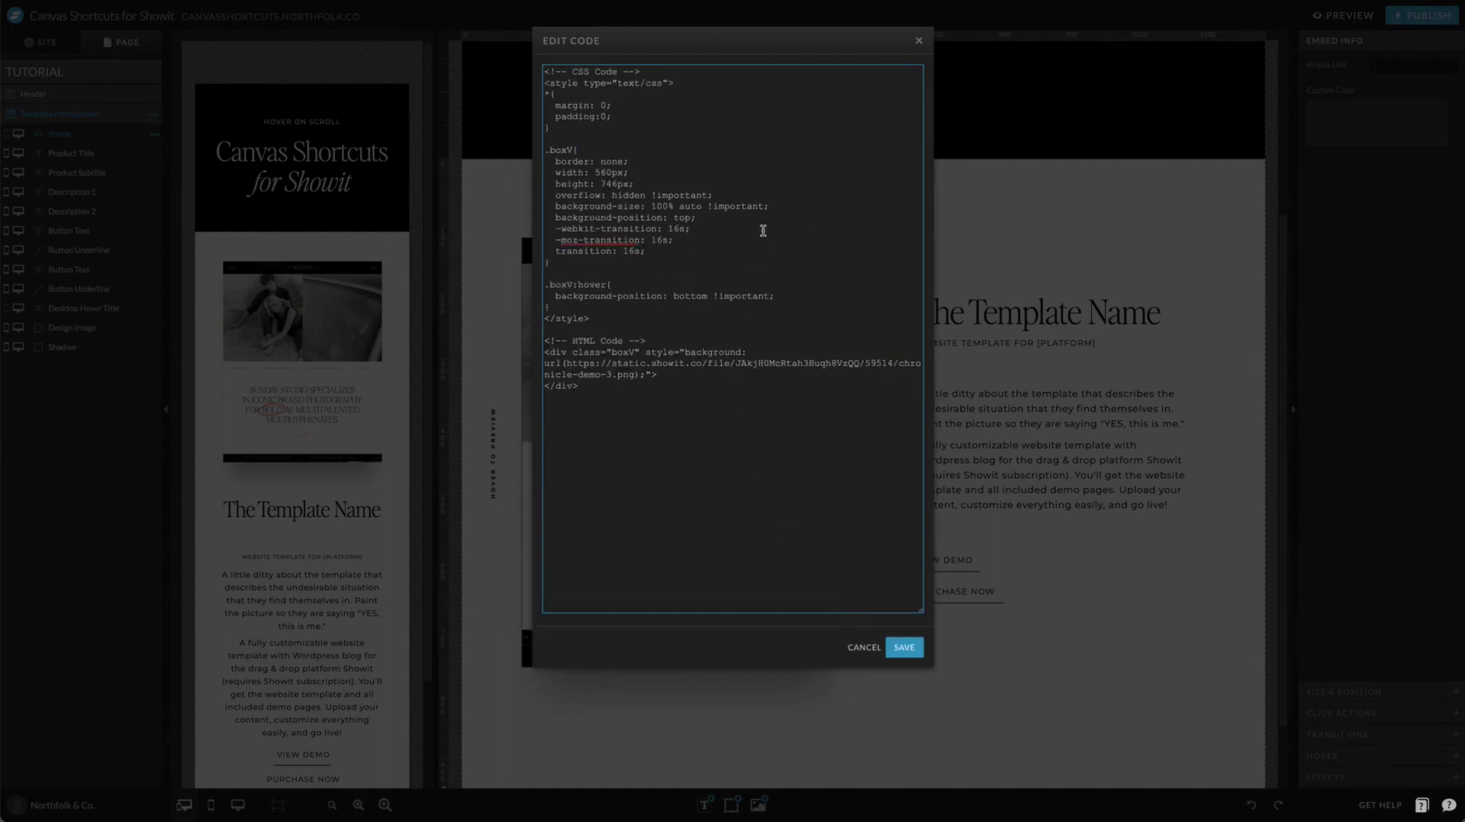
{"action": "left_click", "coordinate": [556, 149]}
{"action": "left_click", "coordinate": [891, 661]}
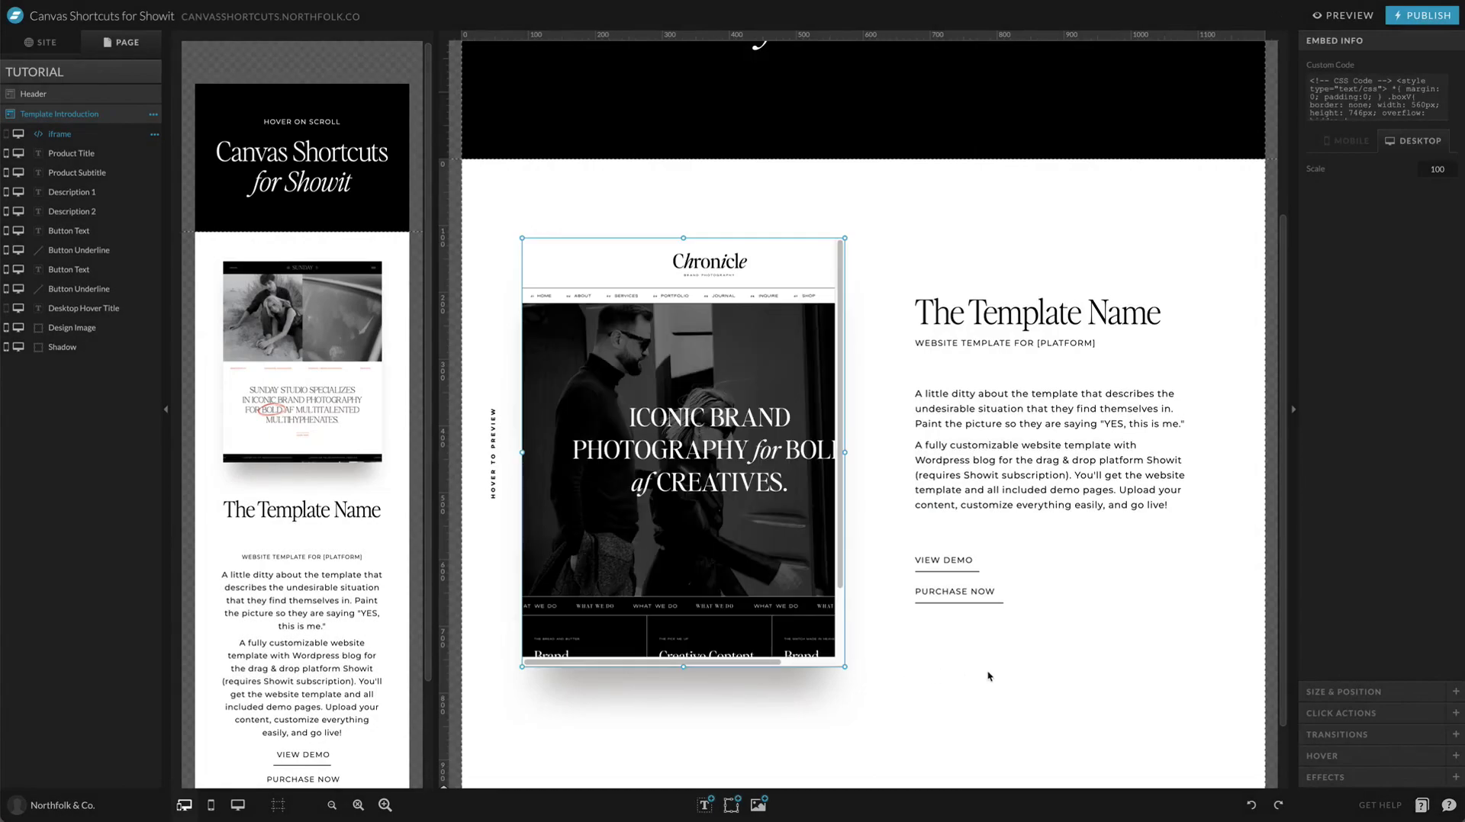
Preview the page on desktop to check how the embedded image fits beside the template text, and close the preview.
{"action": "left_click", "coordinate": [990, 676]}
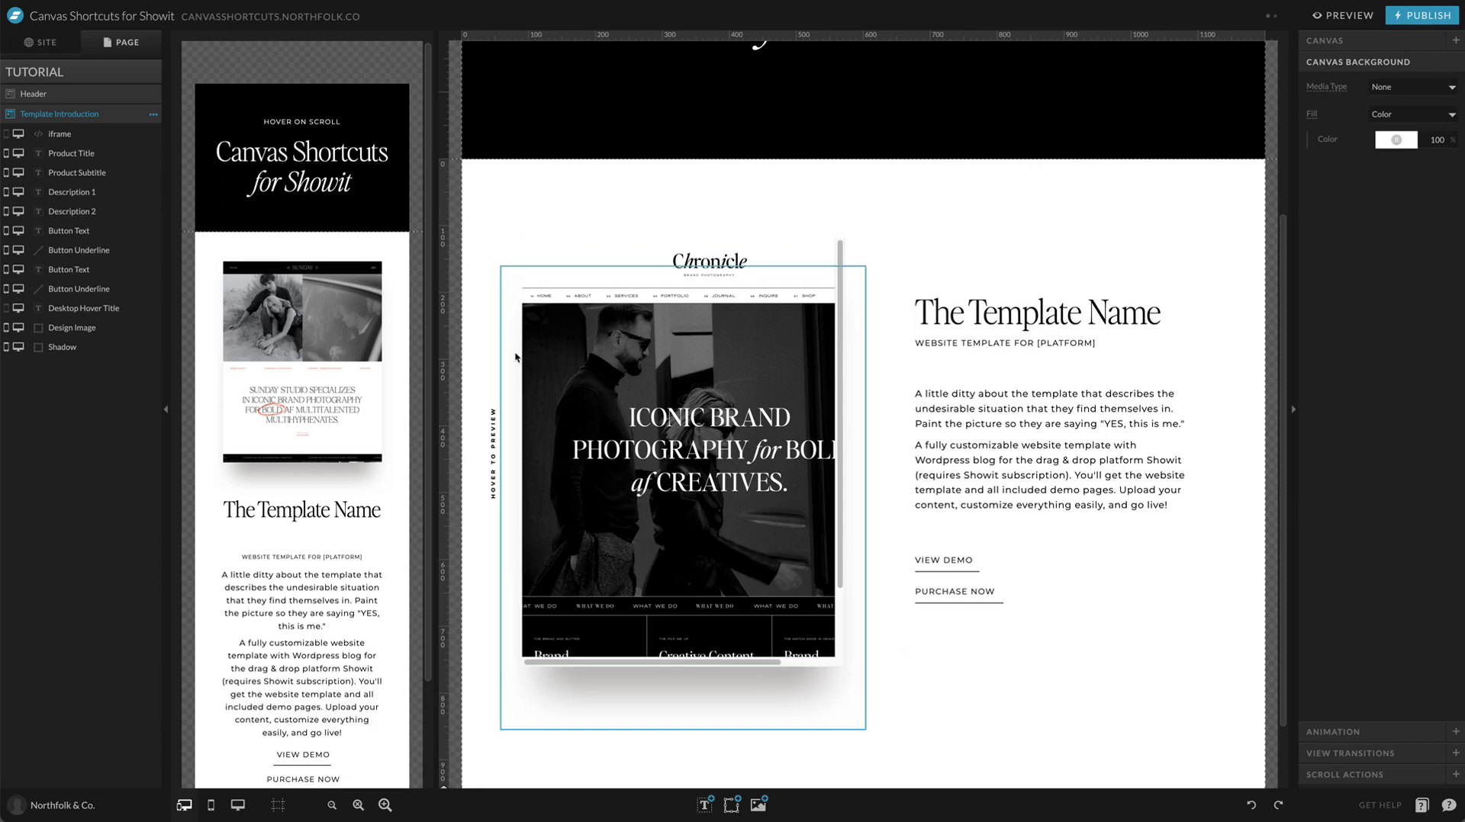
{"action": "scroll", "coordinate": [643, 475], "scroll_direction": "down", "scroll_amount": 1}
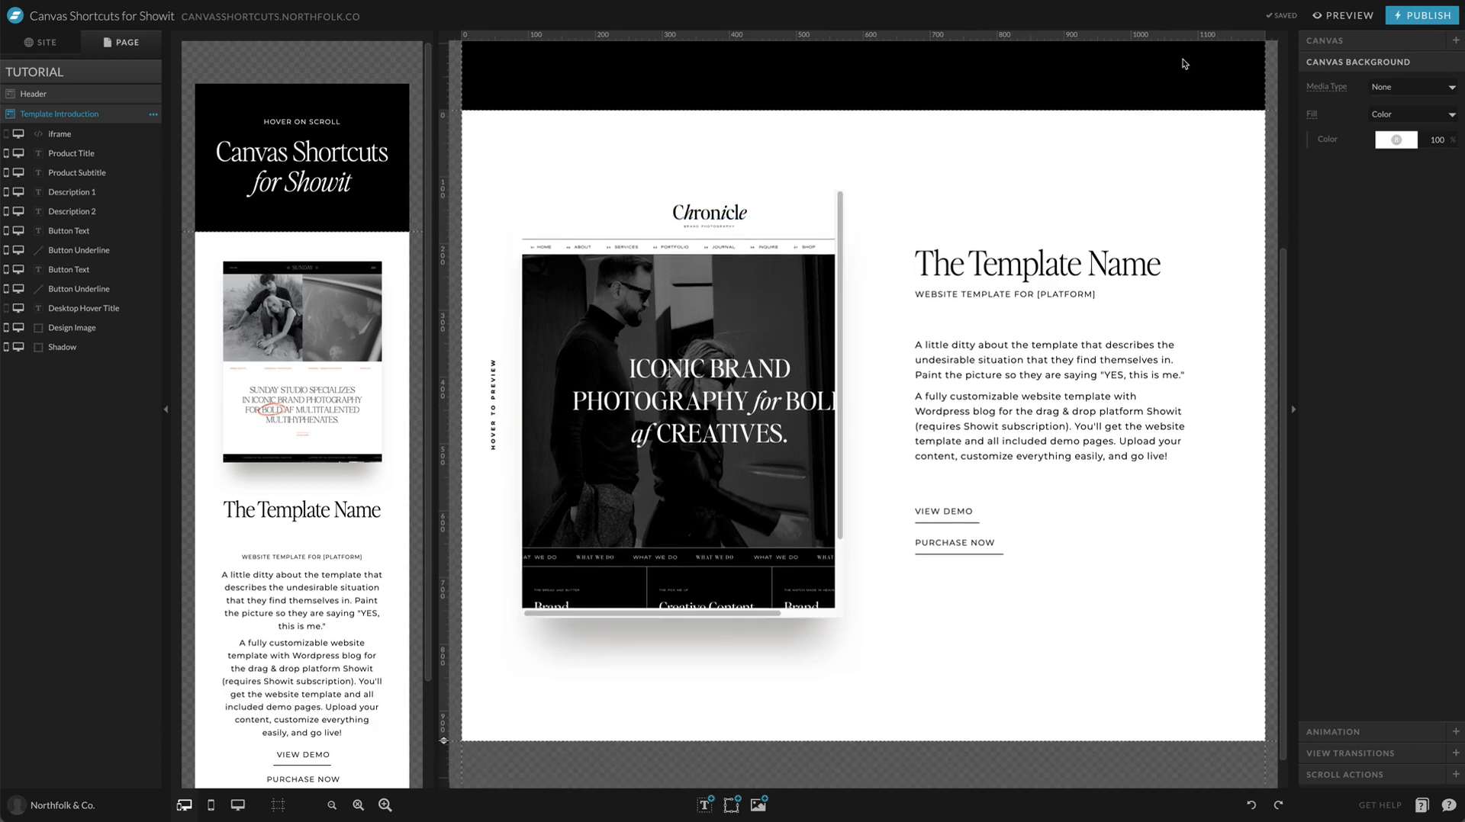
{"action": "left_click", "coordinate": [1324, 14]}
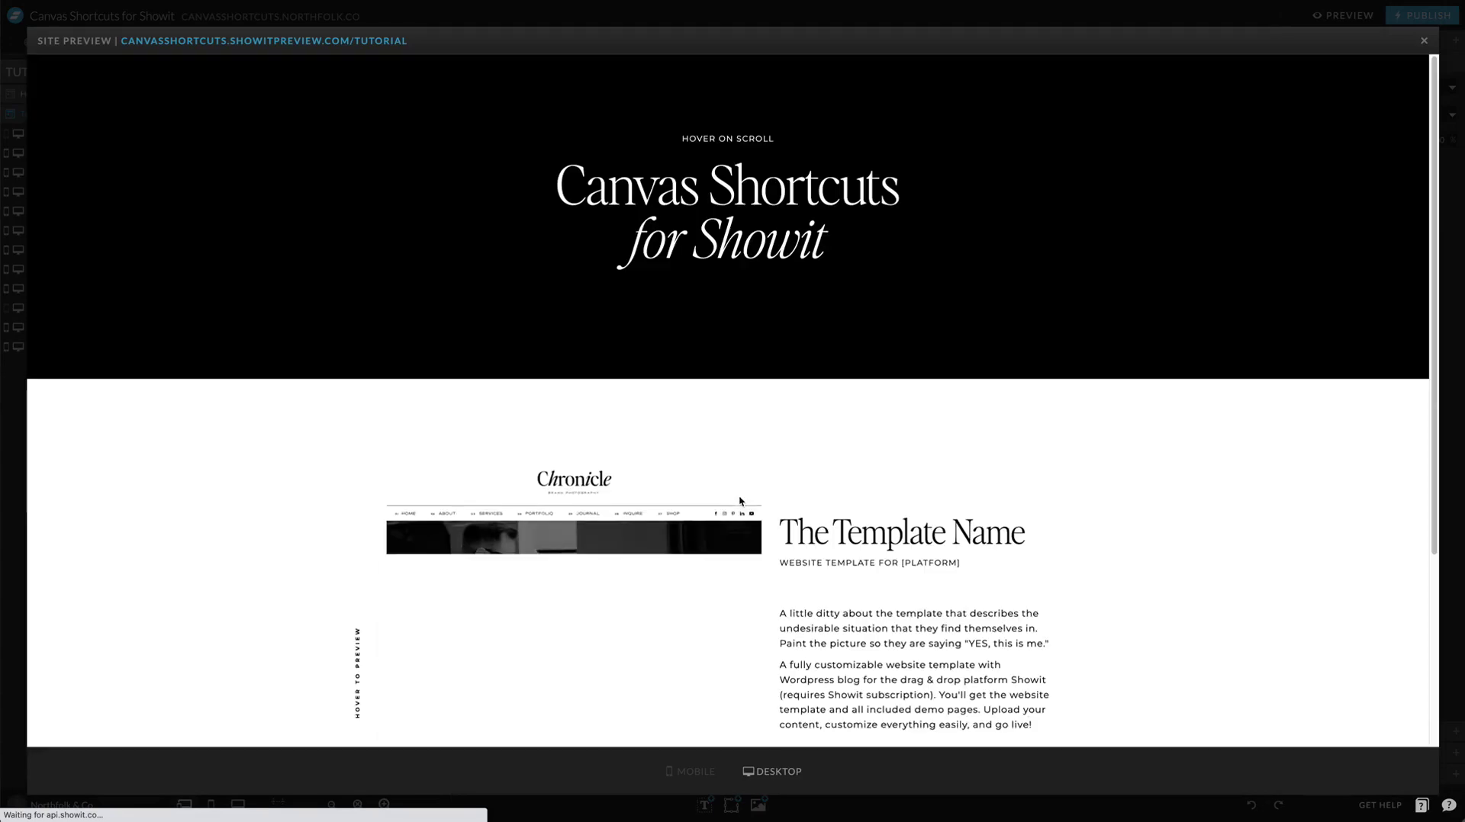
{"action": "scroll", "coordinate": [739, 502], "scroll_direction": "down", "scroll_amount": 3}
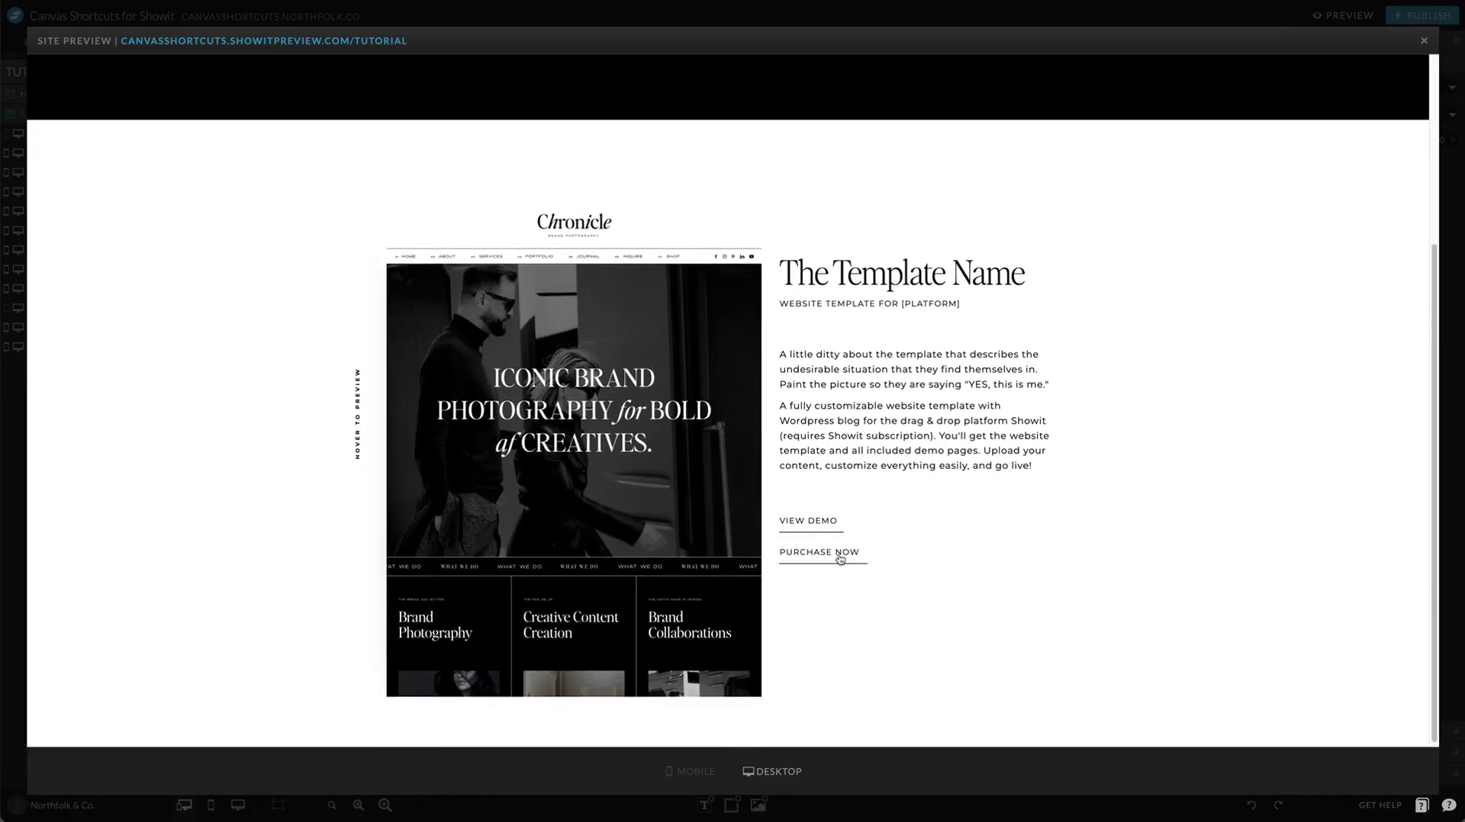
{"action": "left_click", "coordinate": [963, 26]}
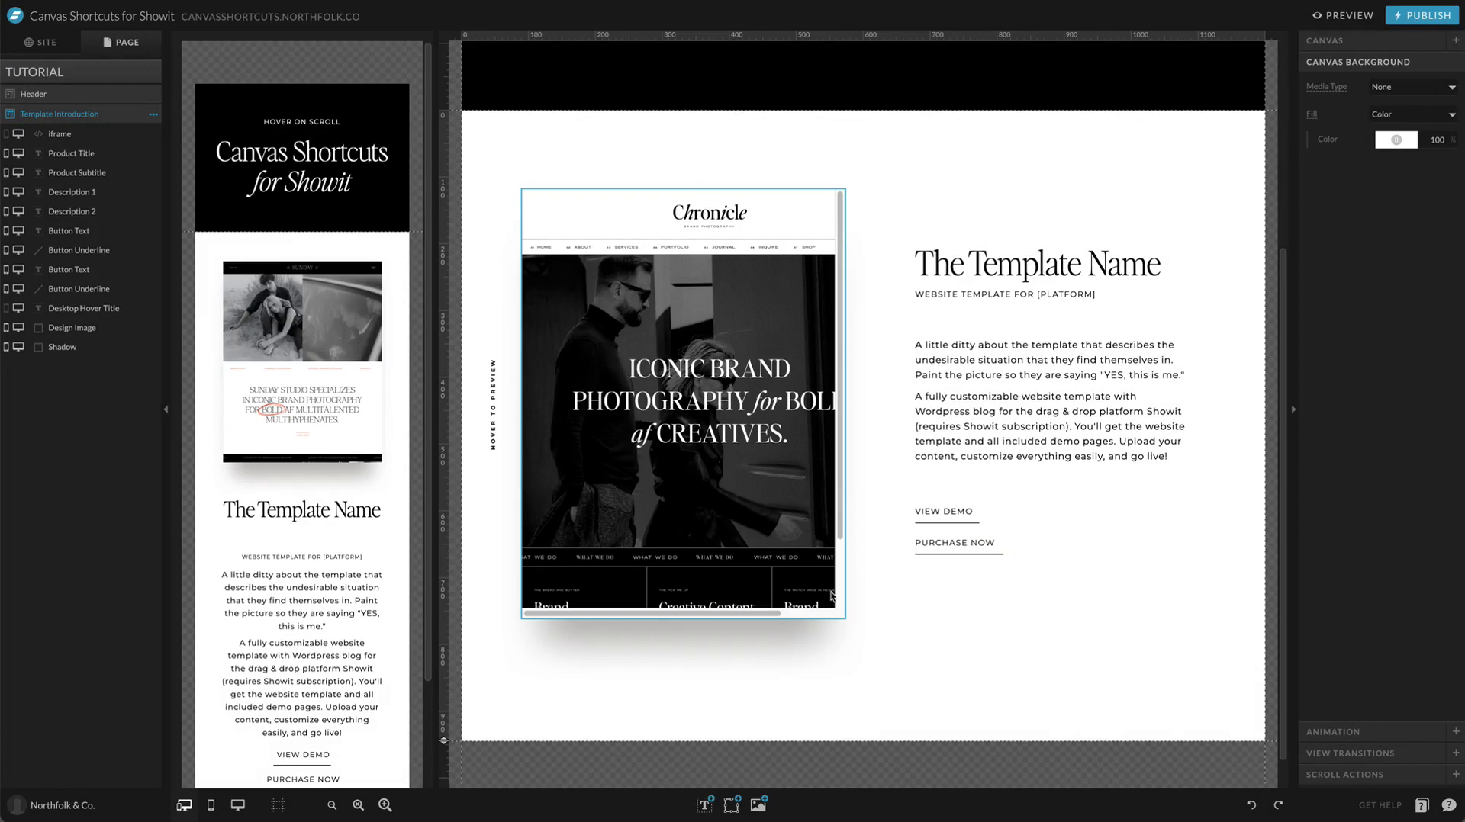
Match the .boxV rule to the embed box's size by setting its width to 482px and height to 642px, and save the code.
{"action": "left_click", "coordinate": [696, 525]}
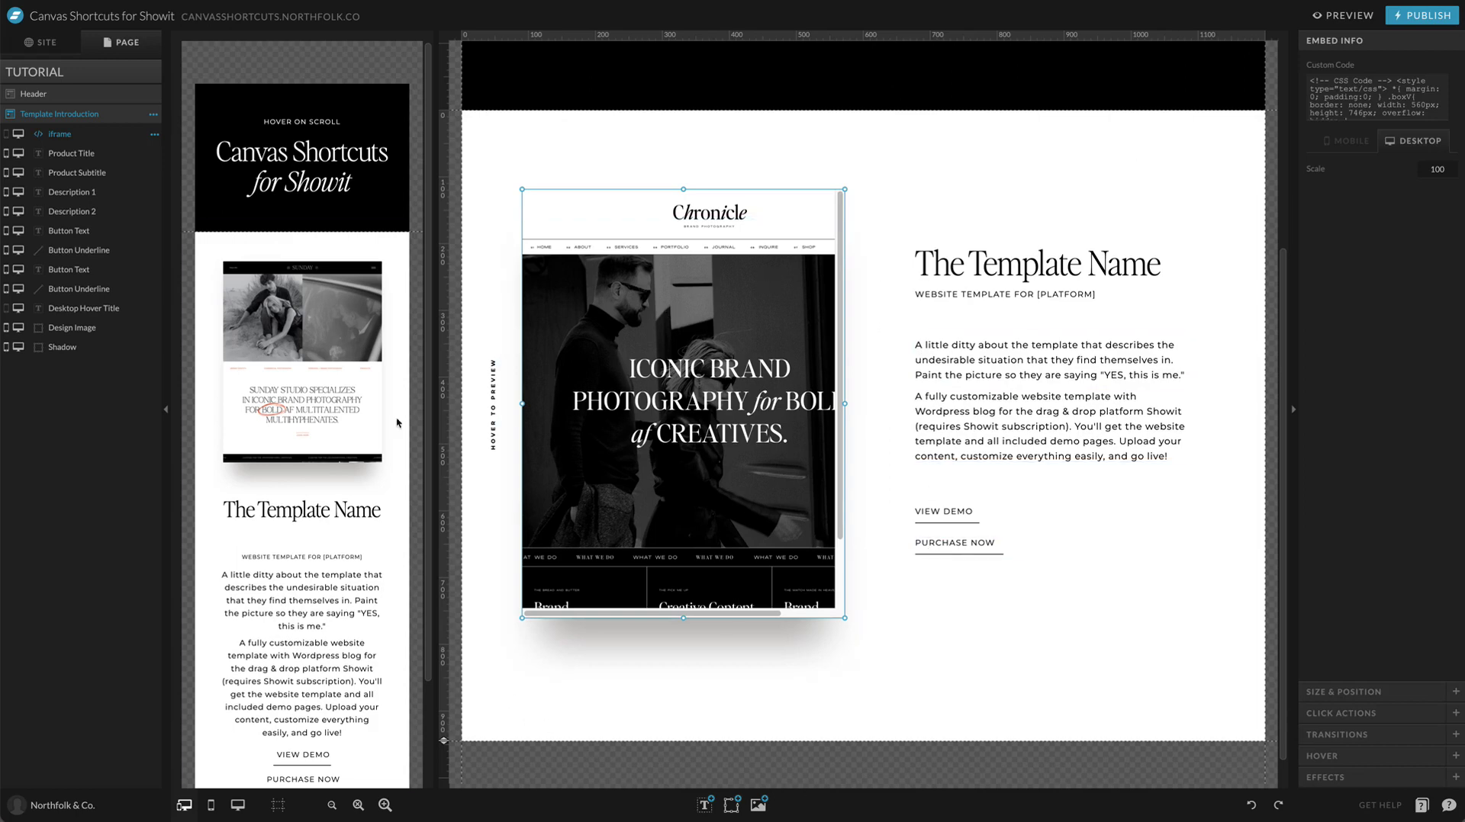
{"action": "left_click", "coordinate": [1336, 691]}
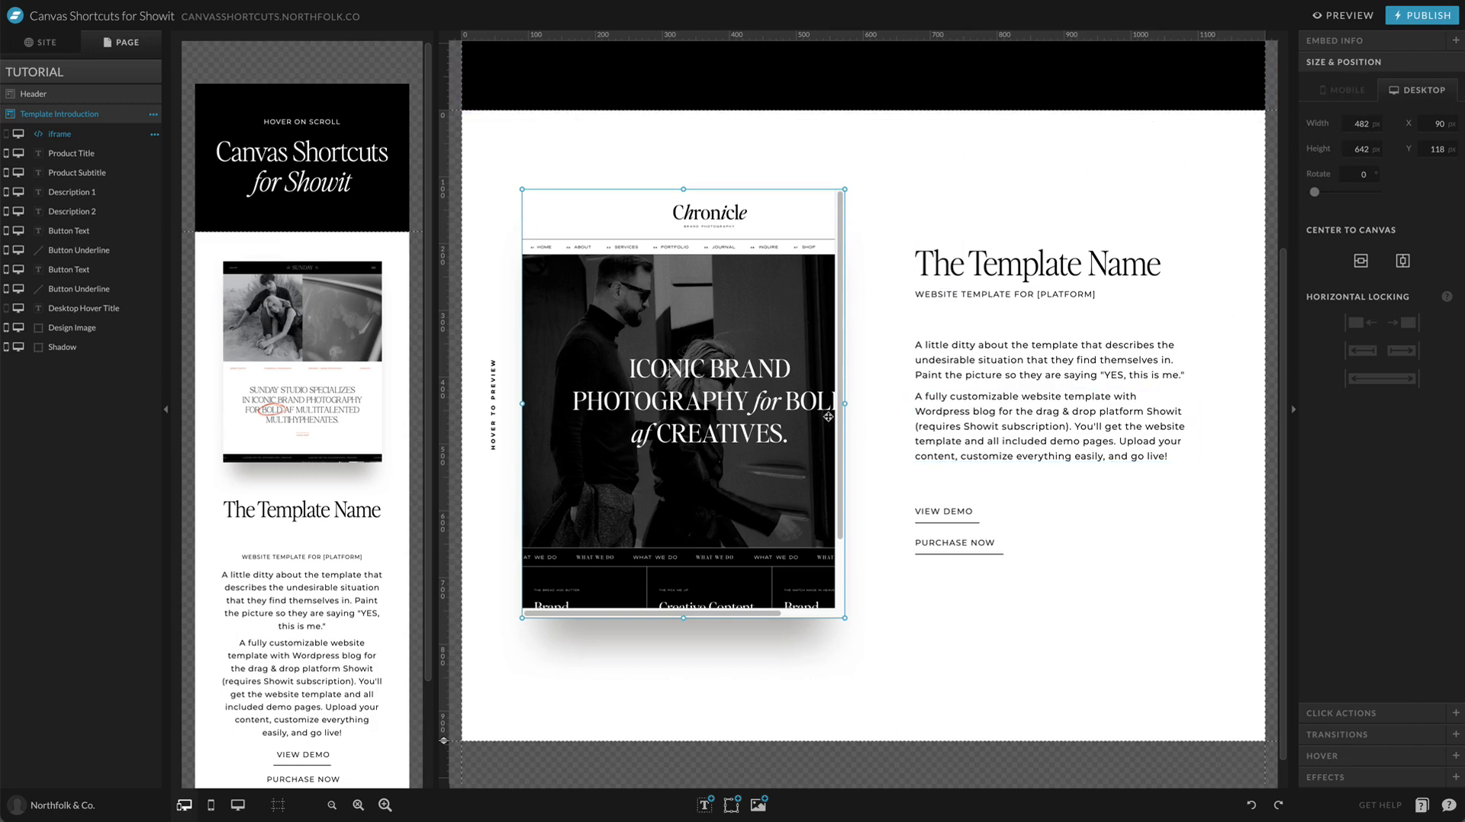
{"action": "double_click", "coordinate": [652, 319]}
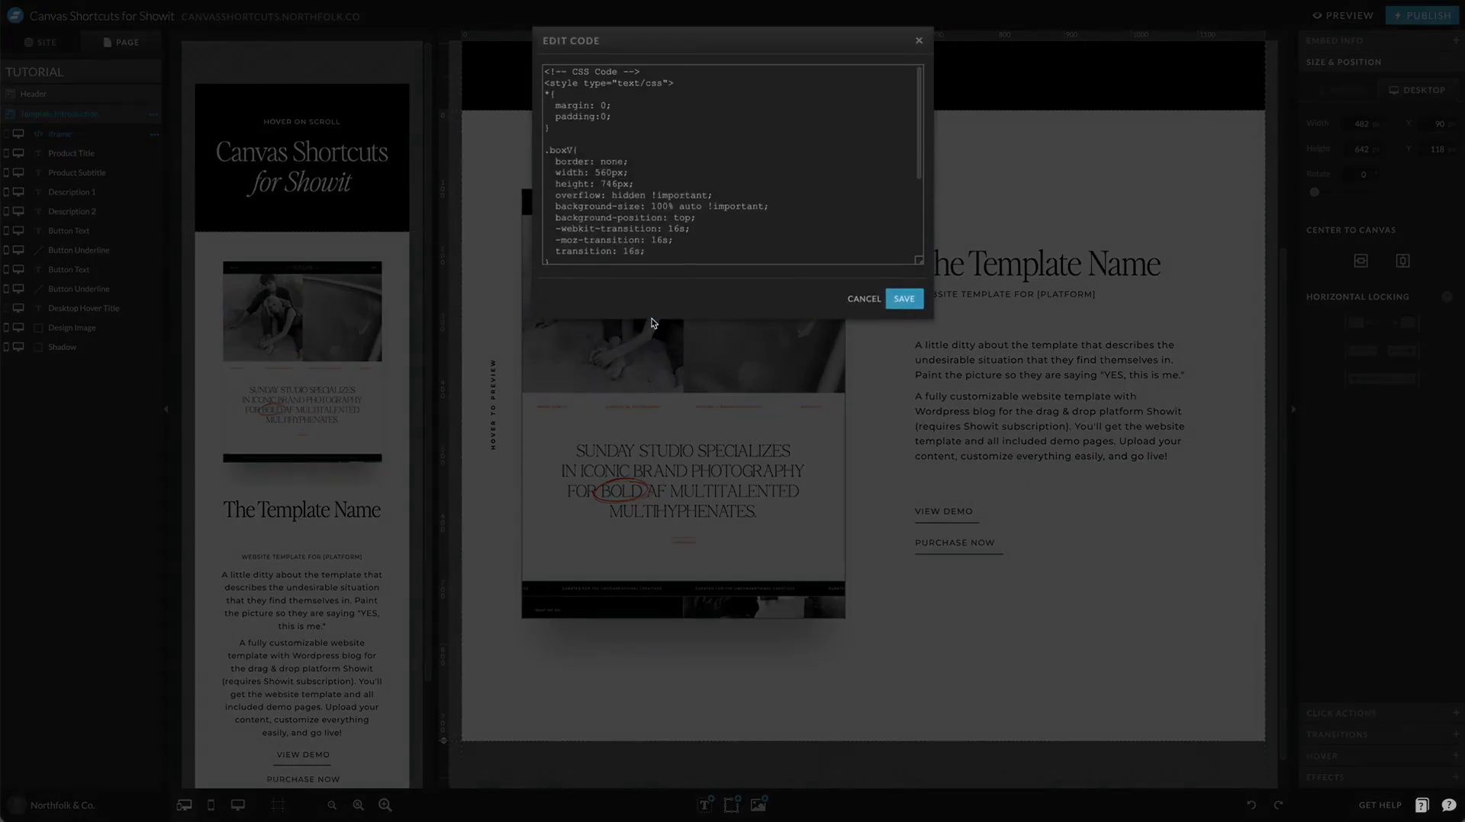
{"action": "left_click_drag", "start_coordinate": [916, 259], "coordinate": [919, 554]}
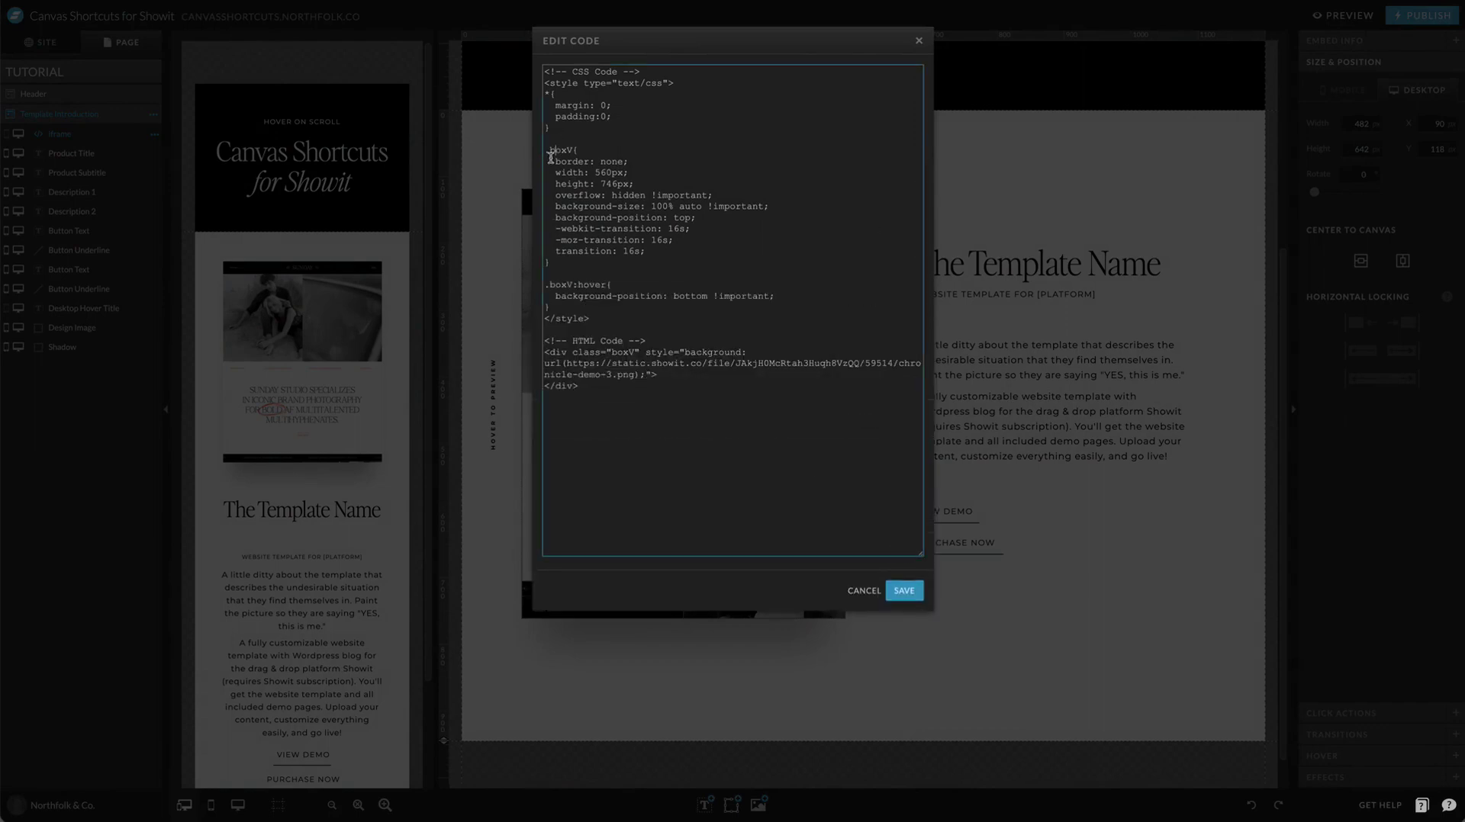
{"action": "left_click_drag", "start_coordinate": [546, 151], "coordinate": [672, 251]}
{"action": "left_click", "coordinate": [671, 255]}
{"action": "left_click_drag", "start_coordinate": [556, 150], "coordinate": [685, 248]}
{"action": "left_click", "coordinate": [645, 241]}
{"action": "double_click", "coordinate": [600, 173]}
{"action": "left_click", "coordinate": [600, 172]}
{"action": "left_click_drag", "start_coordinate": [610, 171], "coordinate": [600, 173]}
{"action": "type", "text": "482"}
{"action": "left_click_drag", "start_coordinate": [615, 185], "coordinate": [610, 184]}
{"action": "type", "text": "642"}
{"action": "left_click", "coordinate": [903, 592]}
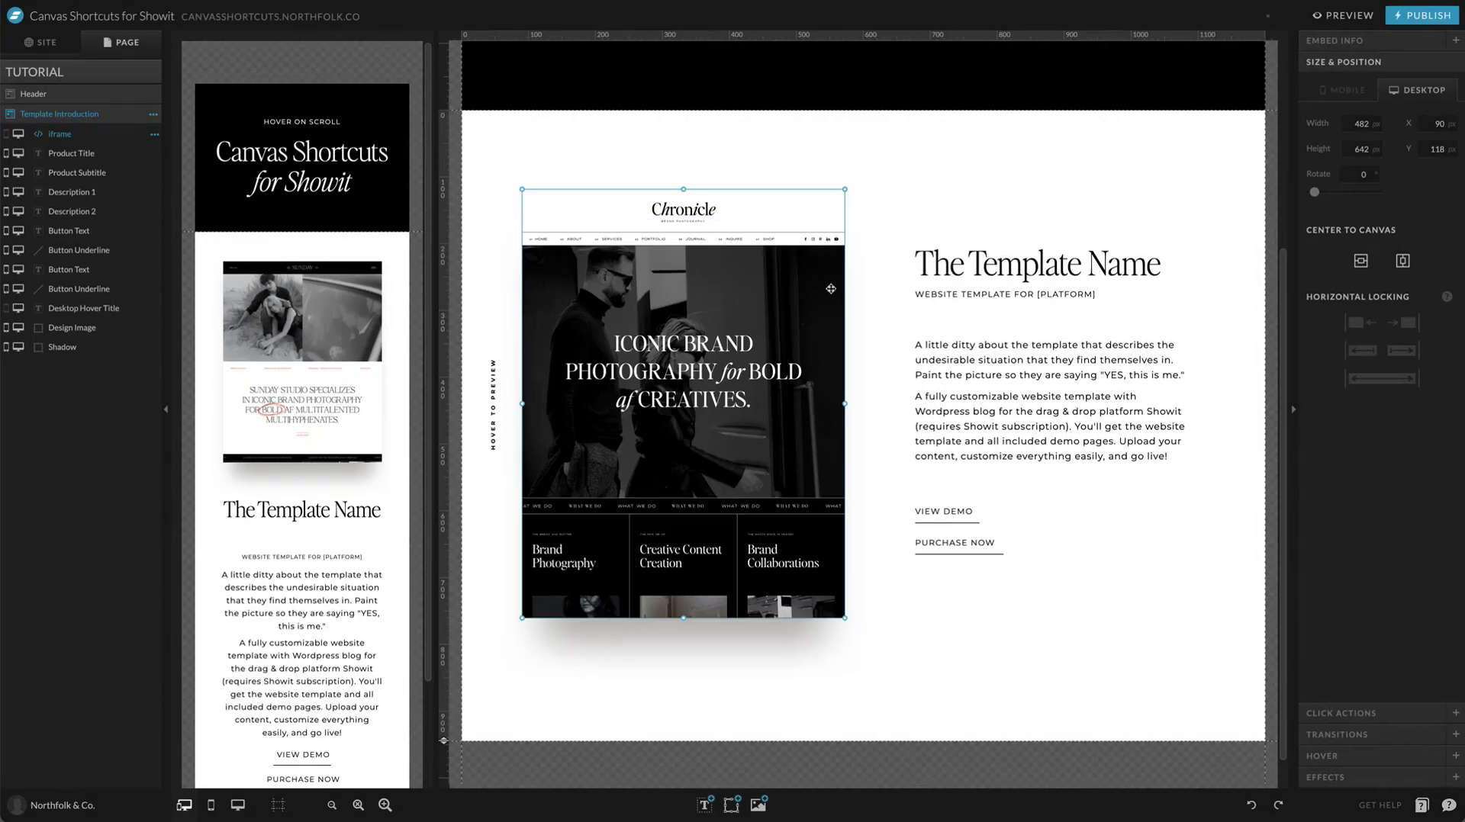
Preview the resized embed on desktop, return to the editor and deselect the embed box.
{"action": "left_click", "coordinate": [1344, 15]}
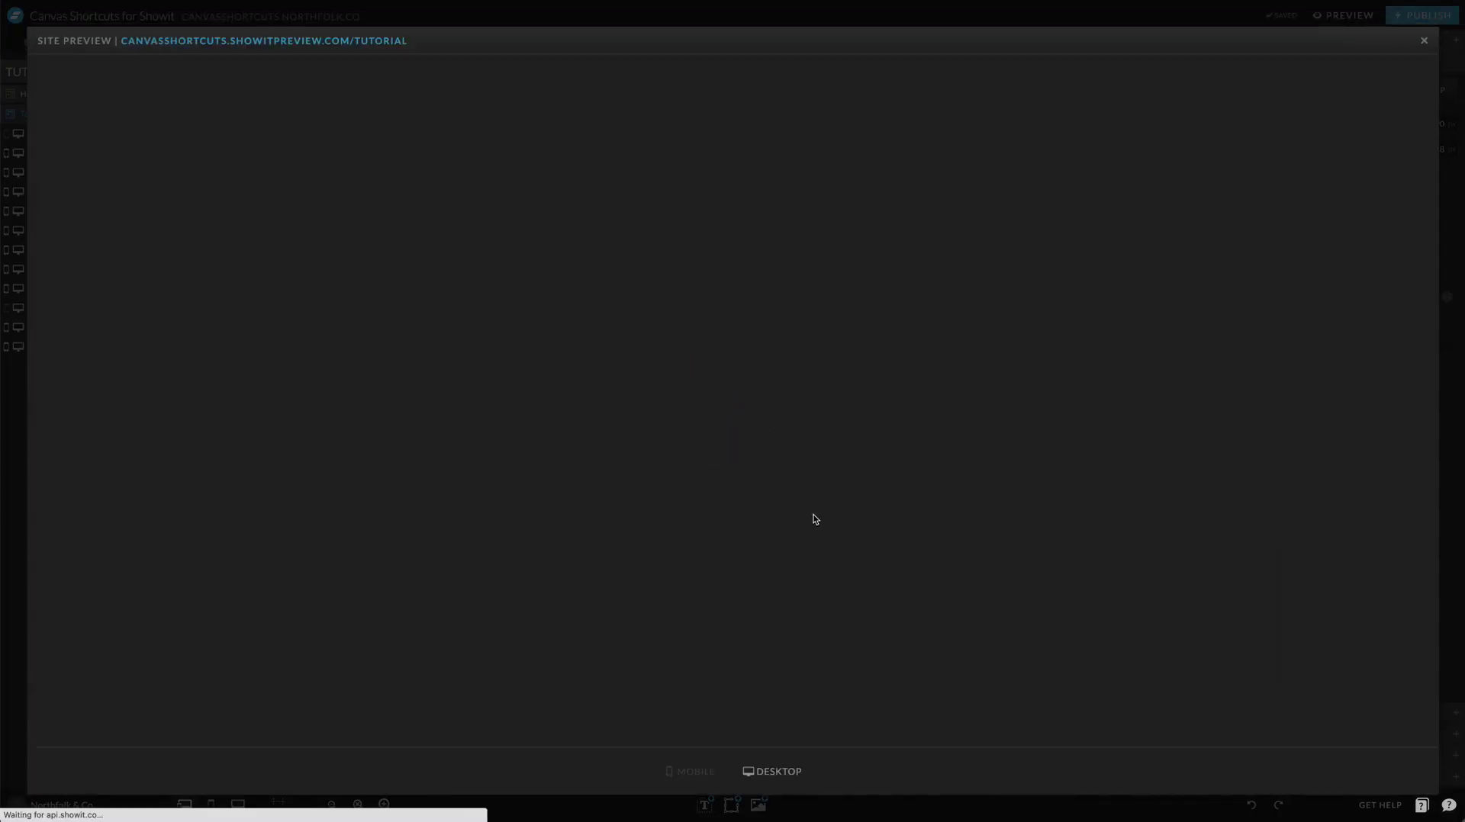
{"action": "scroll", "coordinate": [689, 552], "scroll_direction": "down", "scroll_amount": 5}
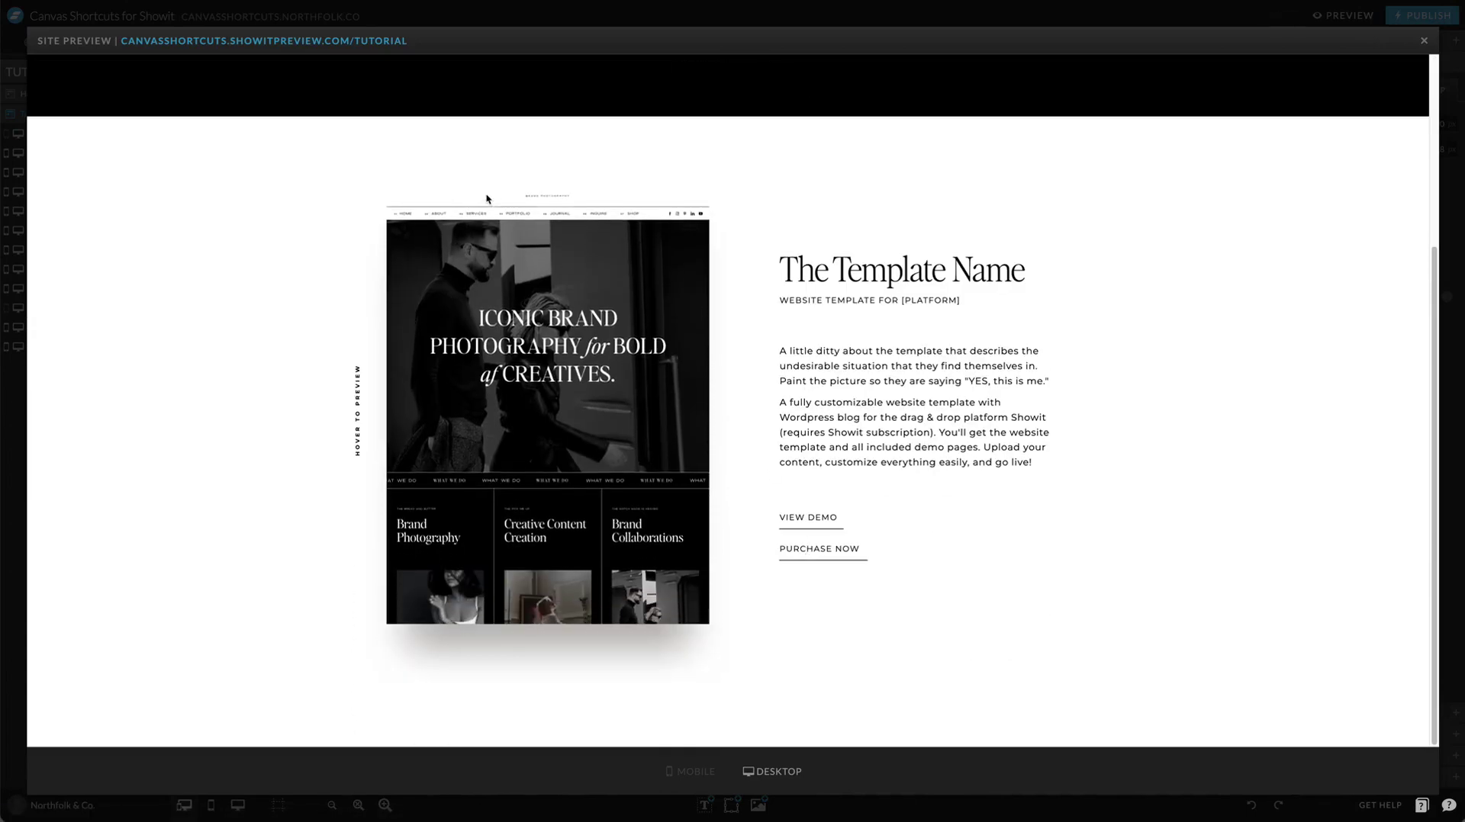
{"action": "key", "text": "Escape"}
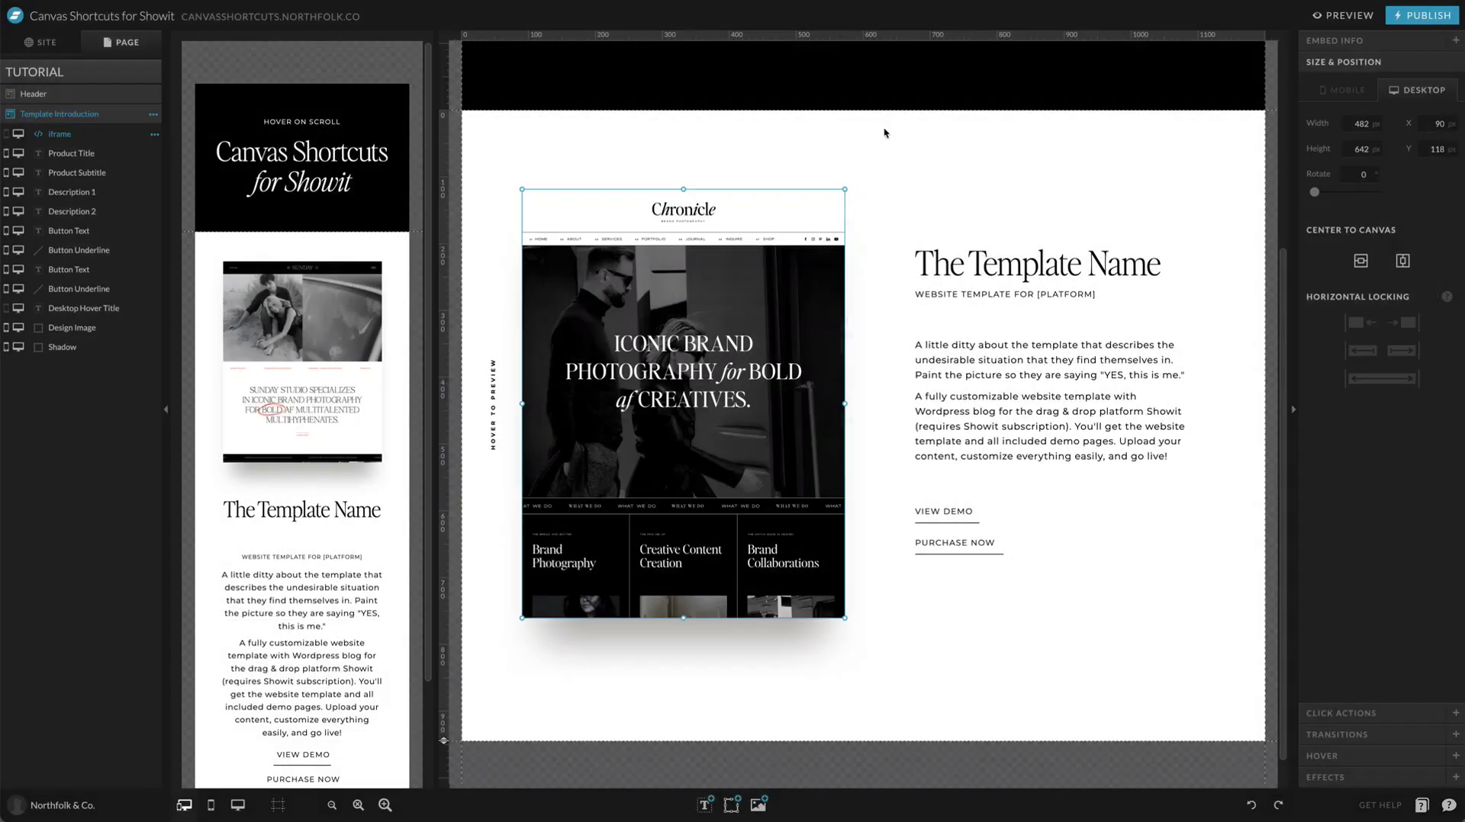
{"action": "left_click", "coordinate": [932, 679]}
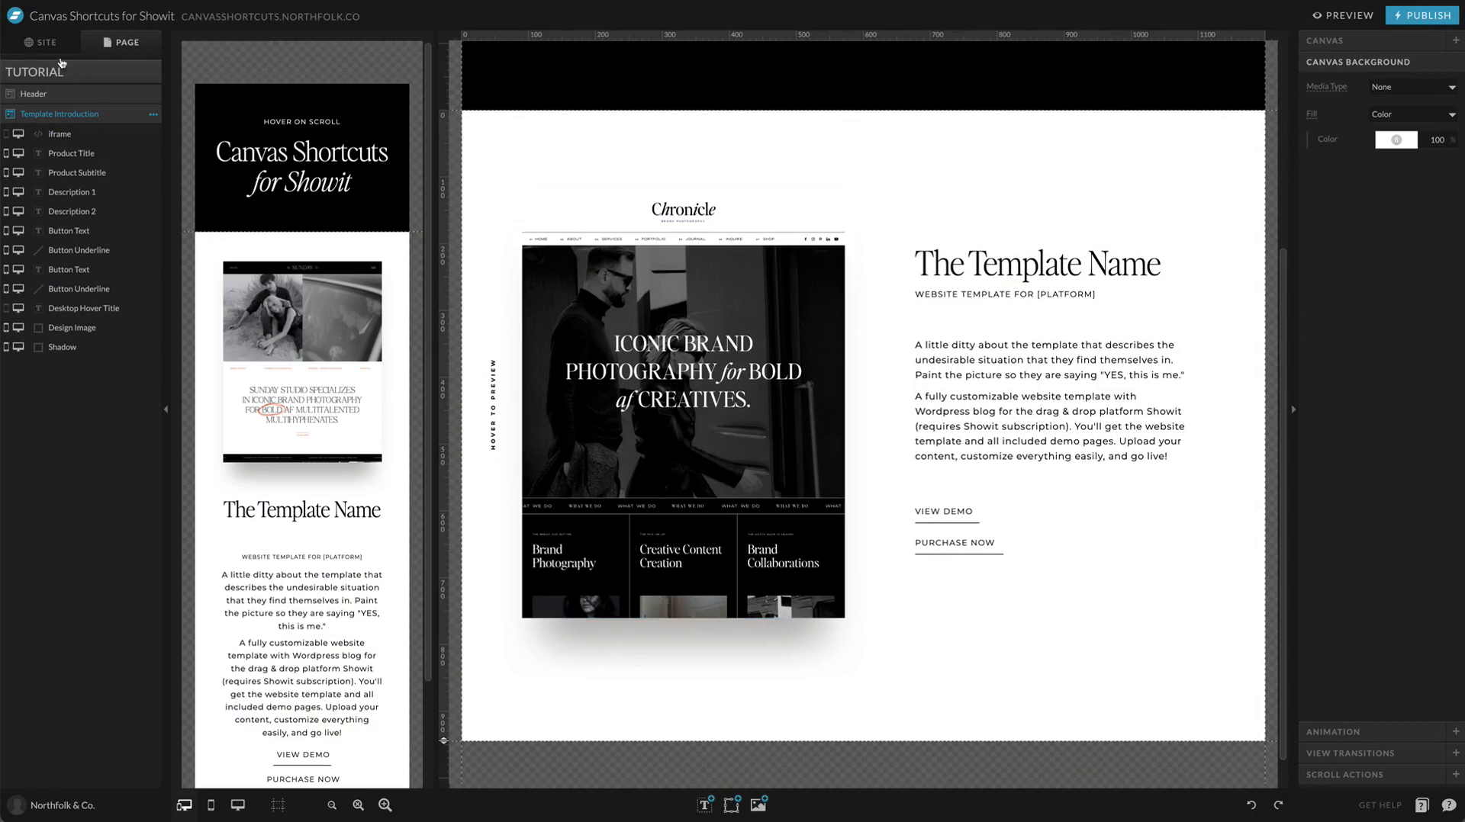
Locate and select Sunday-demo-1.png in the media library, and close the library.
{"action": "left_click", "coordinate": [44, 43]}
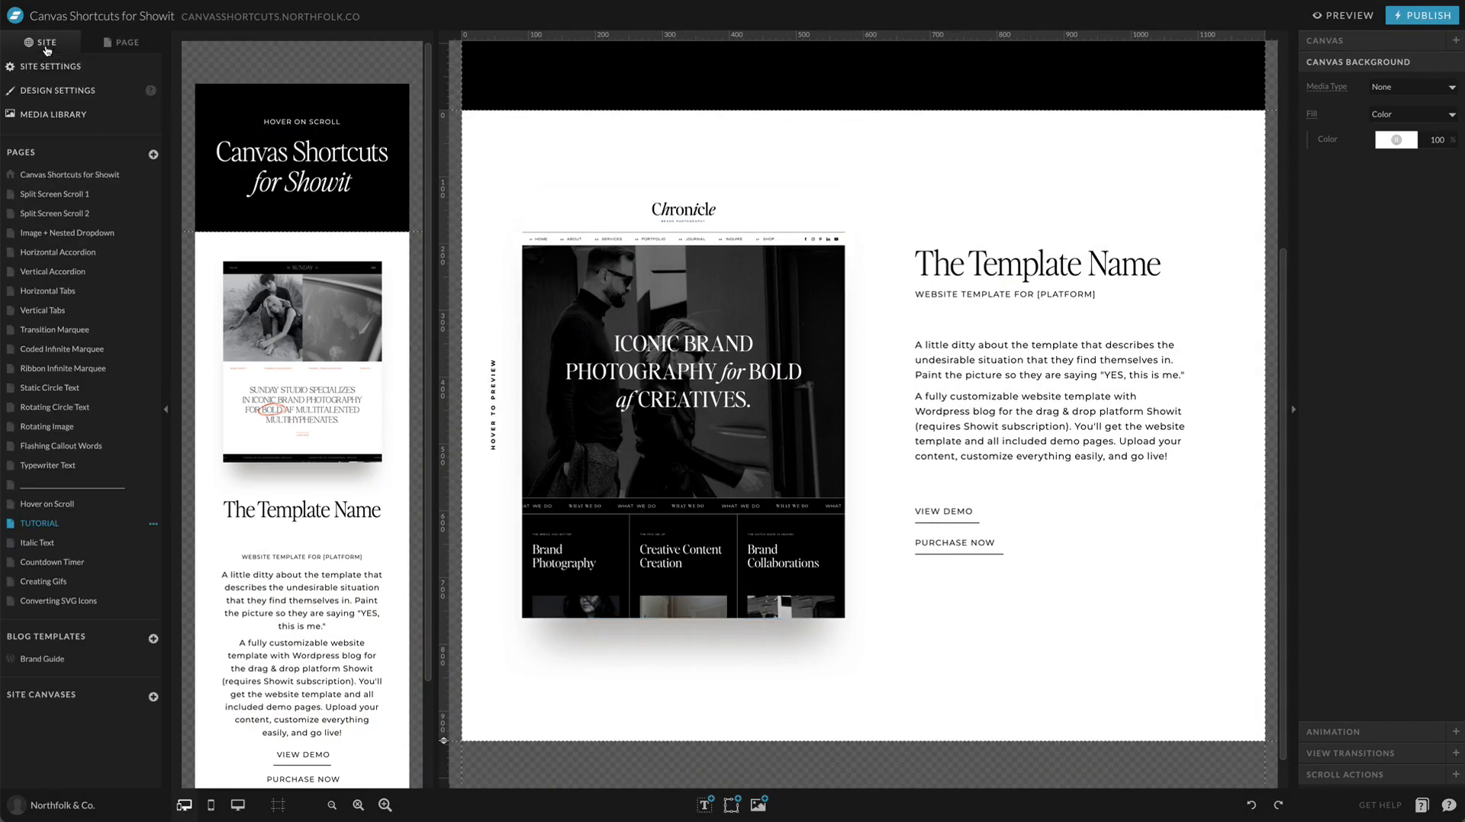
{"action": "left_click", "coordinate": [66, 118]}
{"action": "left_click", "coordinate": [264, 153]}
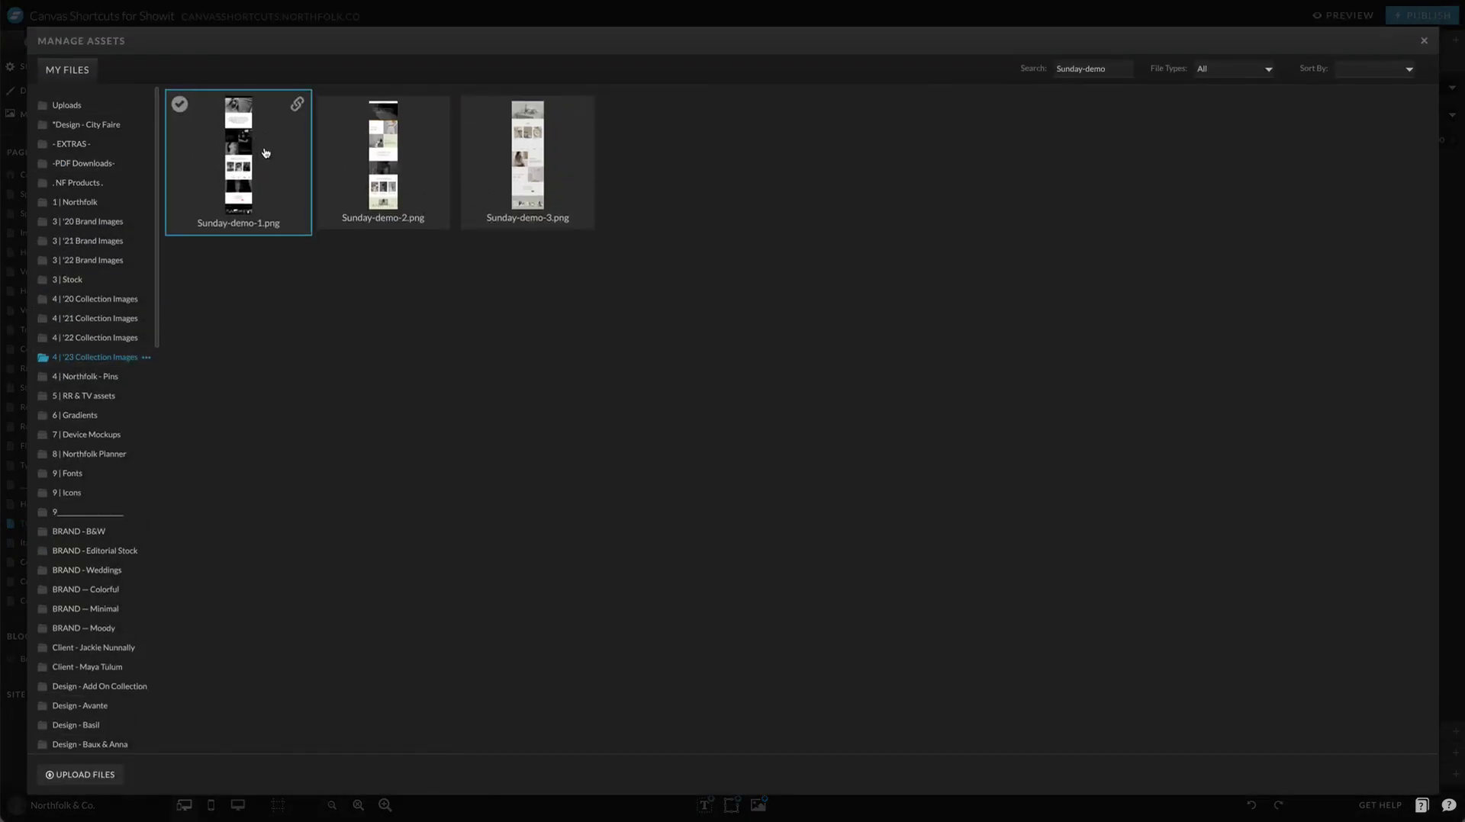
{"action": "left_click", "coordinate": [209, 157]}
{"action": "left_click", "coordinate": [216, 23]}
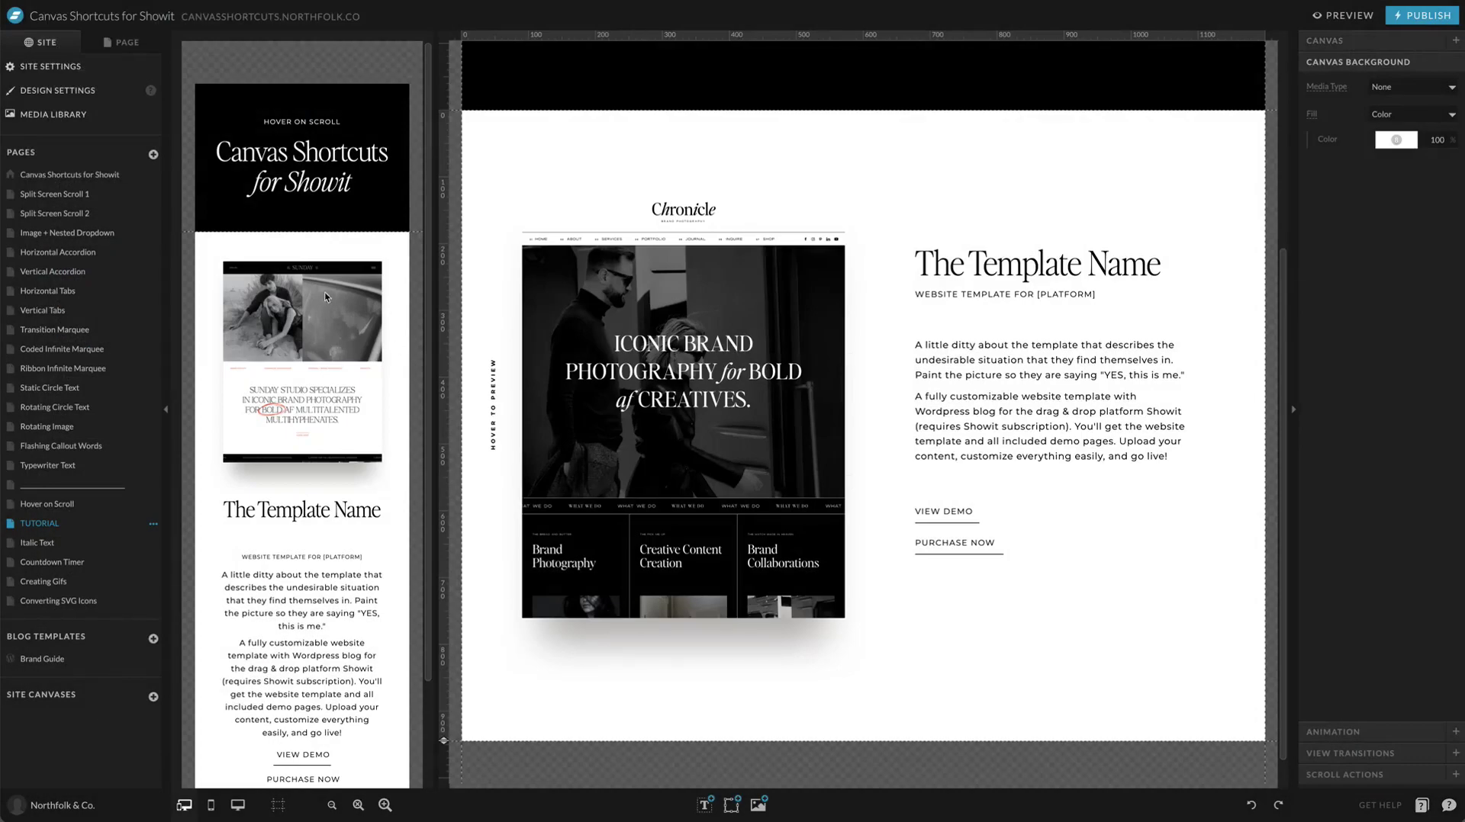
Copy the link of Sunday-demo-1.png from the media library and close the library.
{"action": "left_click", "coordinate": [231, 329]}
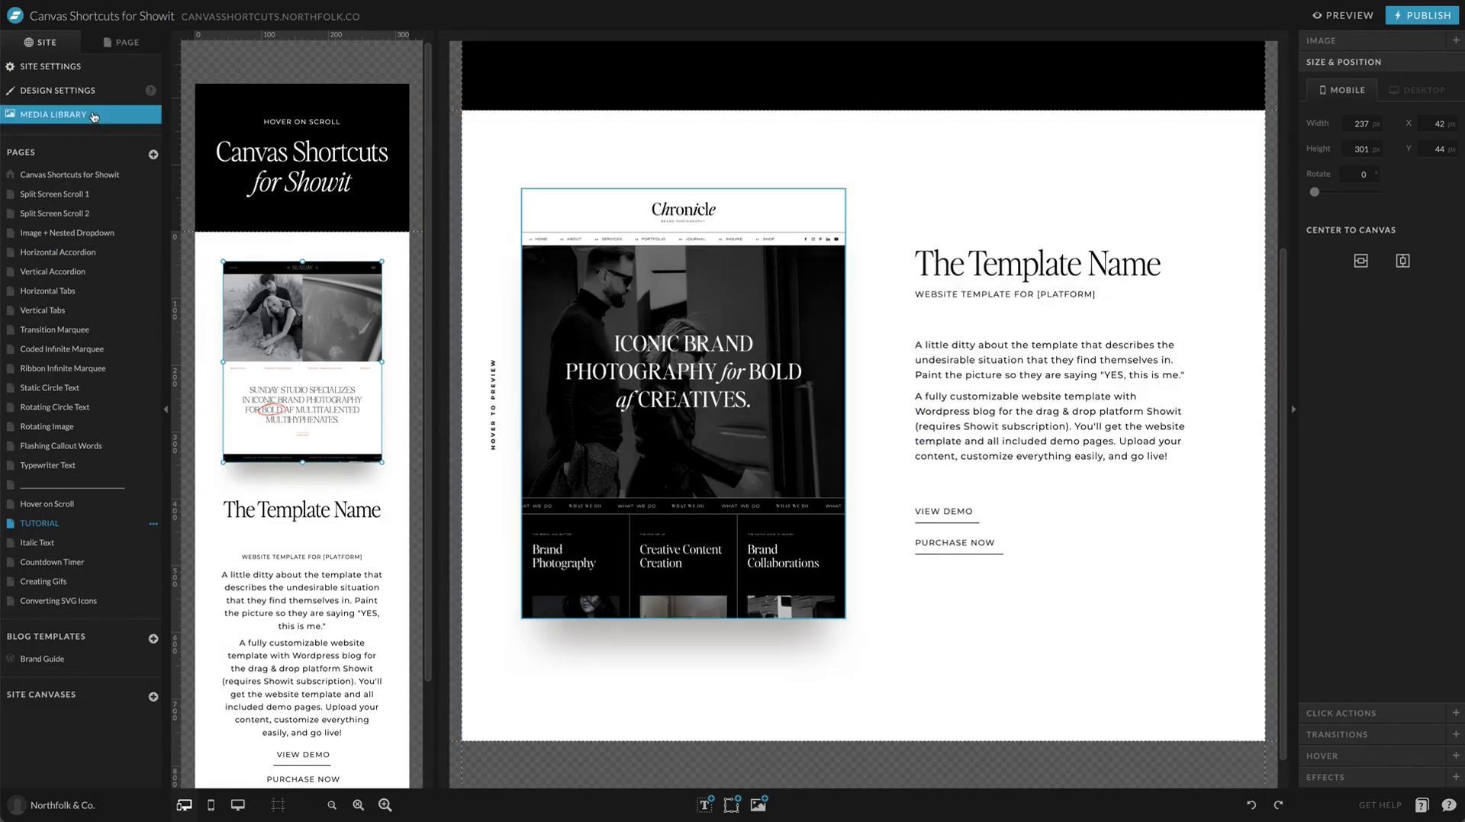
{"action": "left_click", "coordinate": [93, 113]}
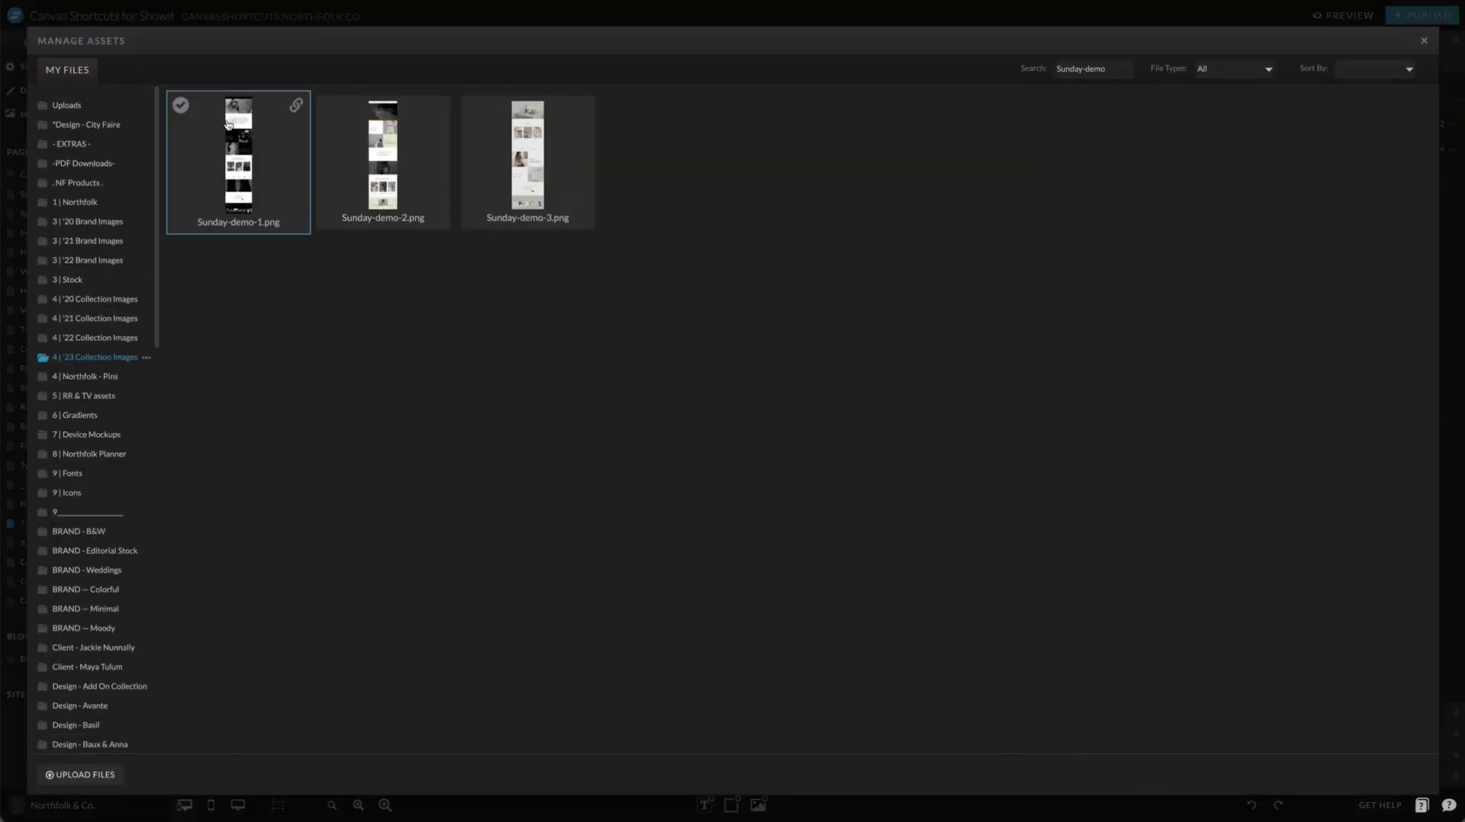
{"action": "left_click", "coordinate": [297, 104]}
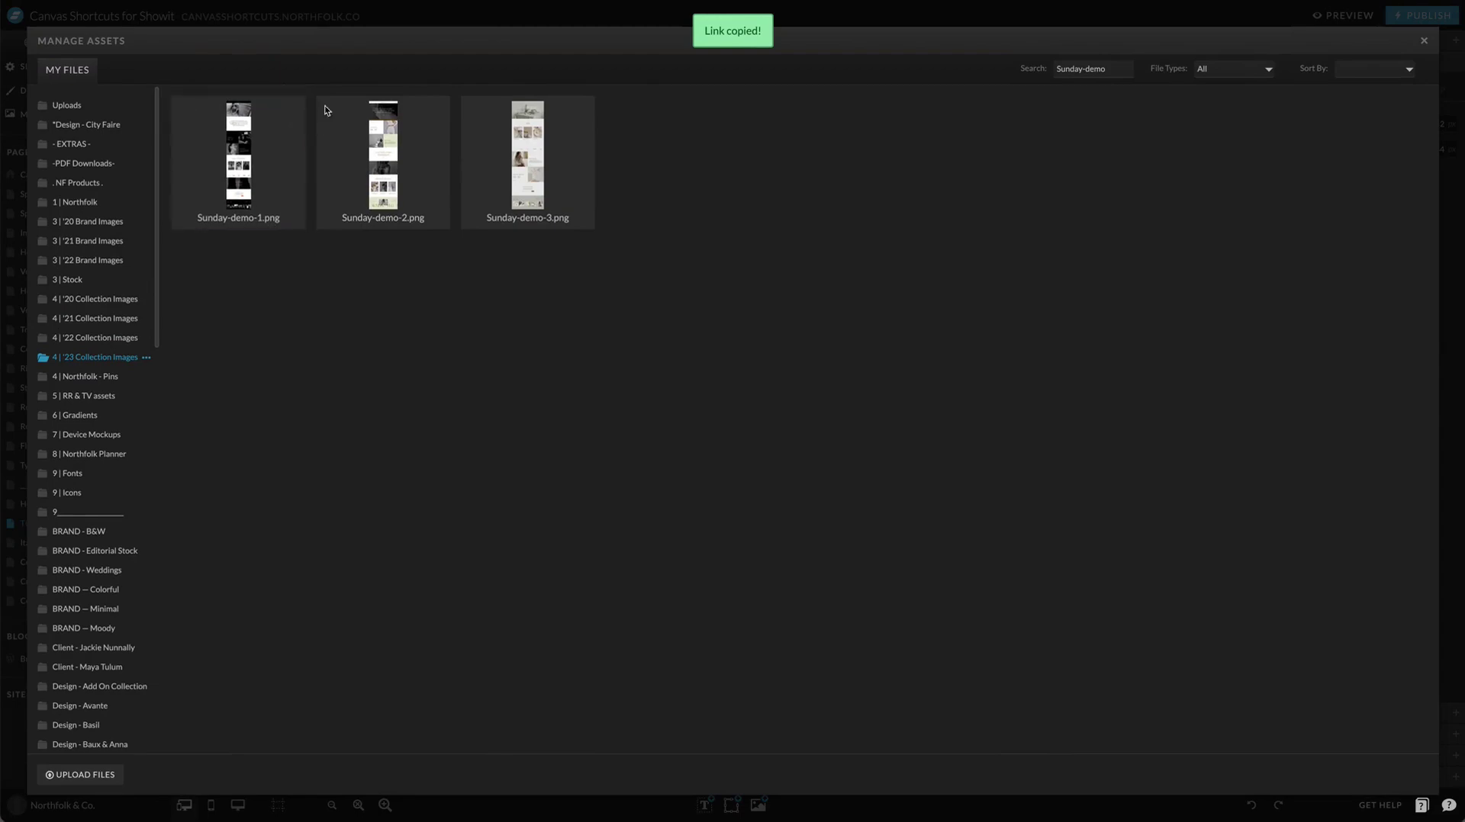
{"action": "left_click", "coordinate": [528, 19]}
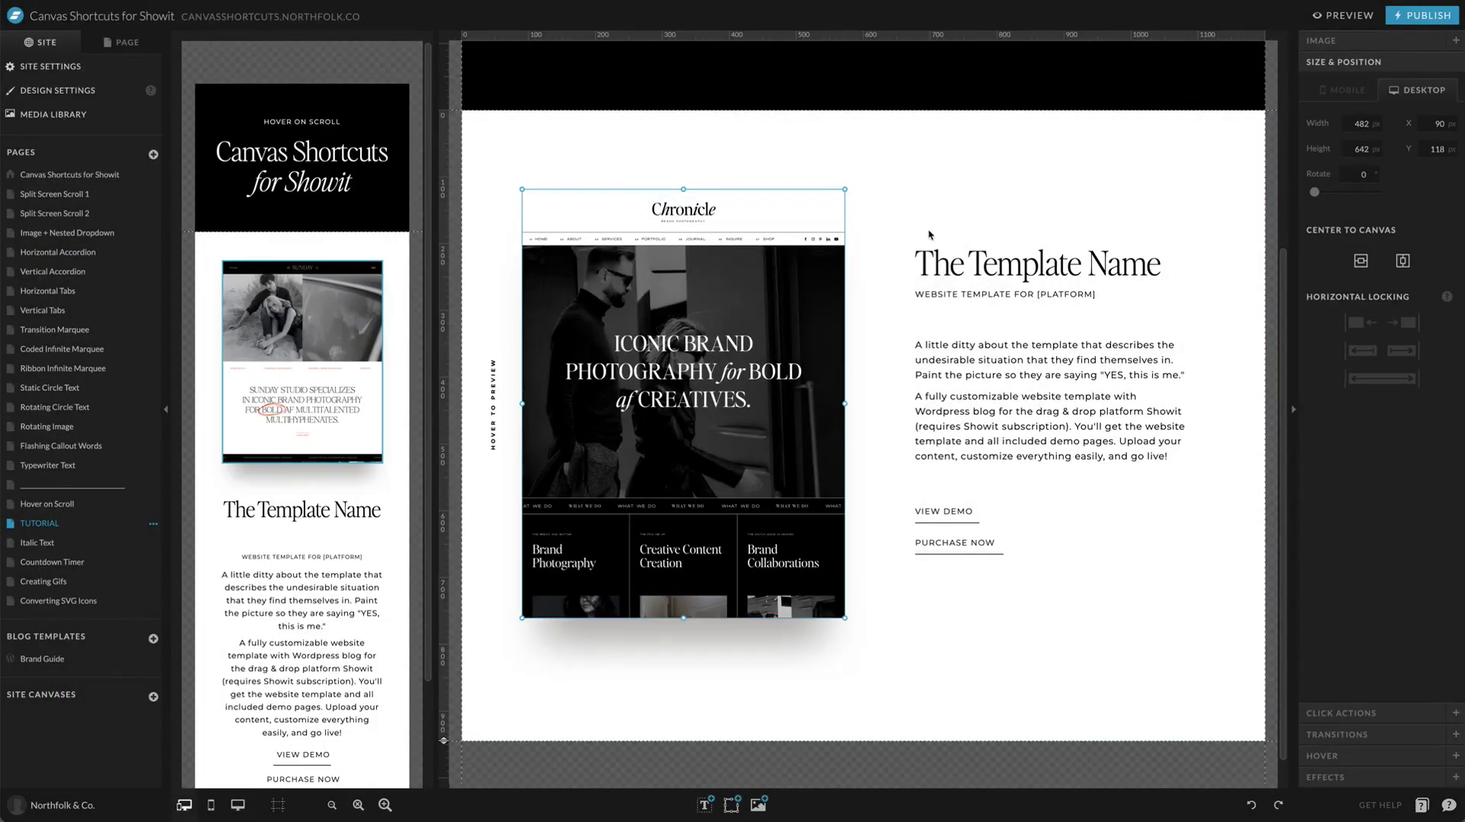
Replace the background image URL in the desktop embed's HTML code with the copied Sunday-demo-1.png link, save the code and deselect the embed.
{"action": "double_click", "coordinate": [789, 249]}
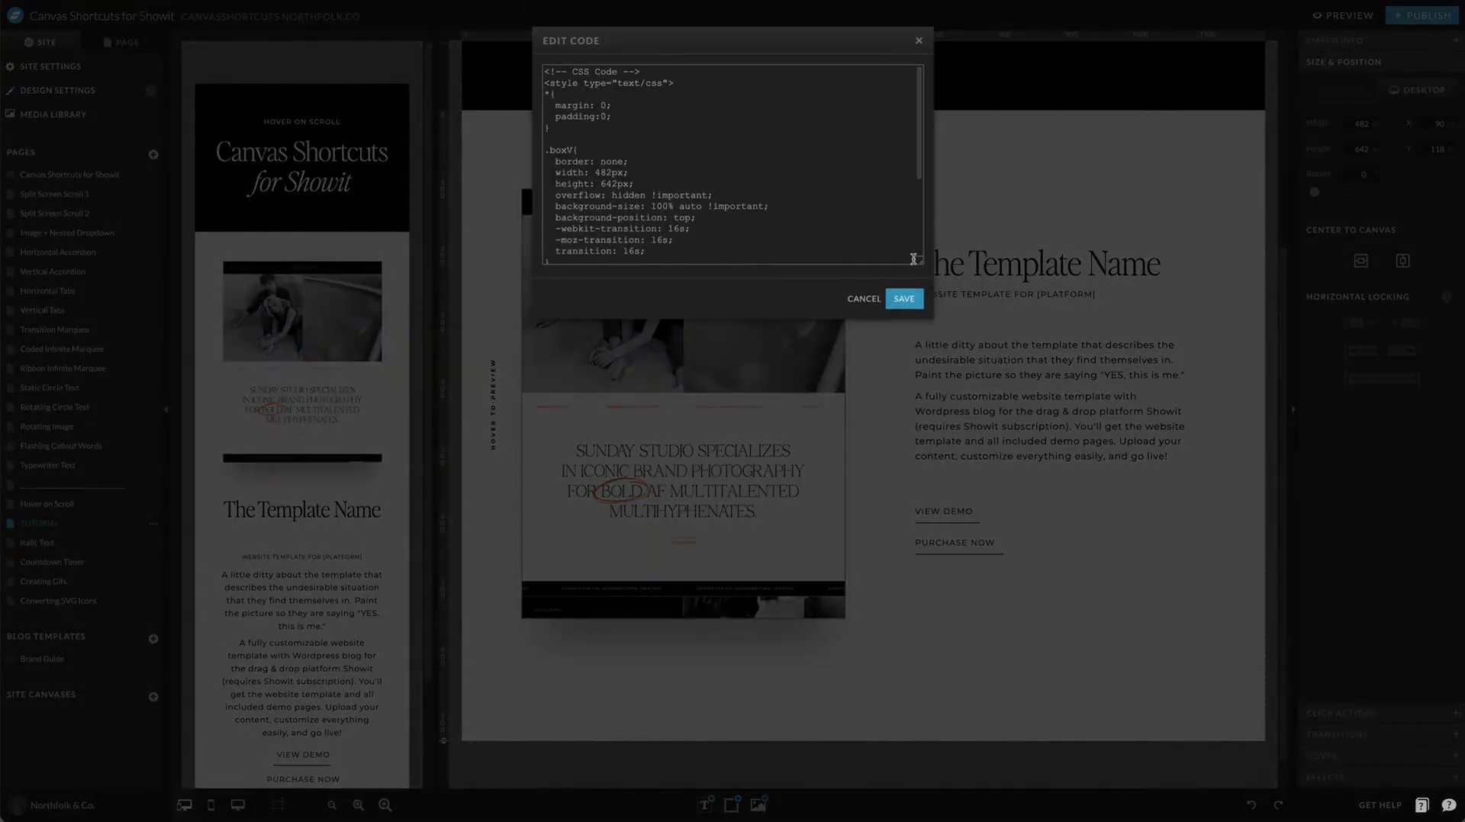
{"action": "left_click_drag", "start_coordinate": [915, 258], "coordinate": [842, 547]}
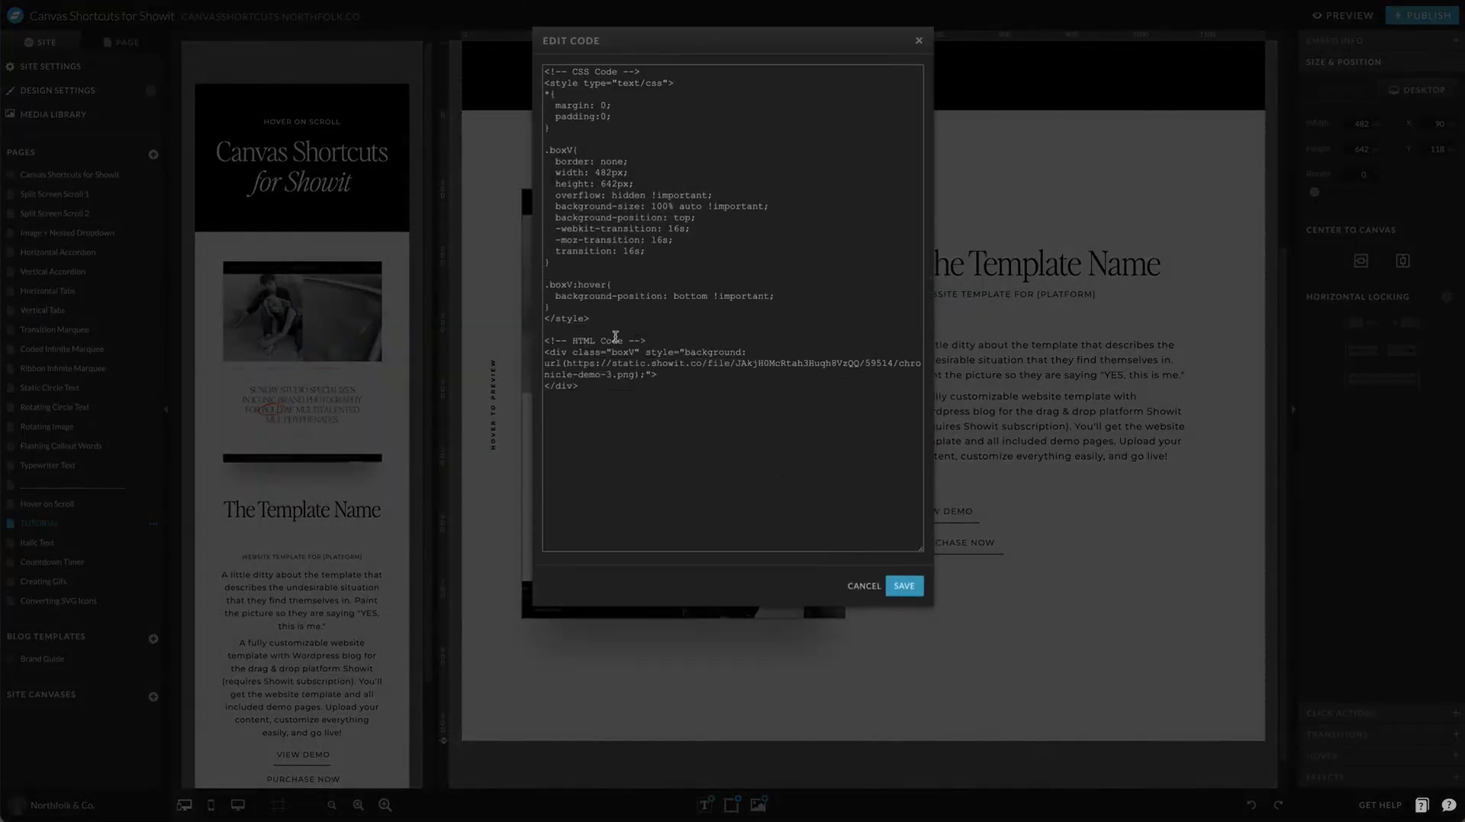
{"action": "left_click", "coordinate": [567, 343]}
{"action": "left_click", "coordinate": [614, 352]}
{"action": "double_click", "coordinate": [578, 366]}
{"action": "left_click_drag", "start_coordinate": [568, 371], "coordinate": [632, 384]}
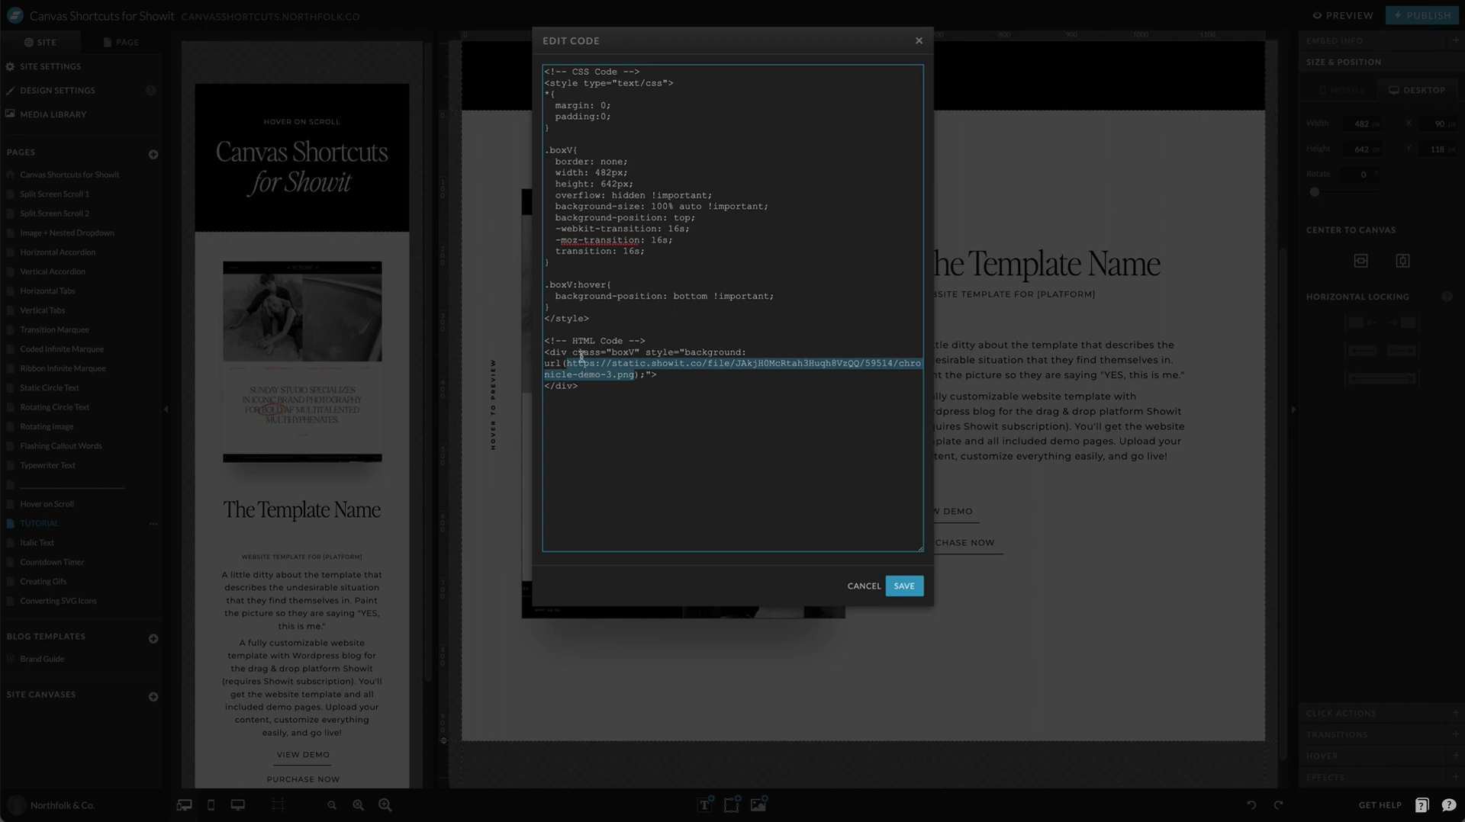
{"action": "key", "text": "ctrl+v"}
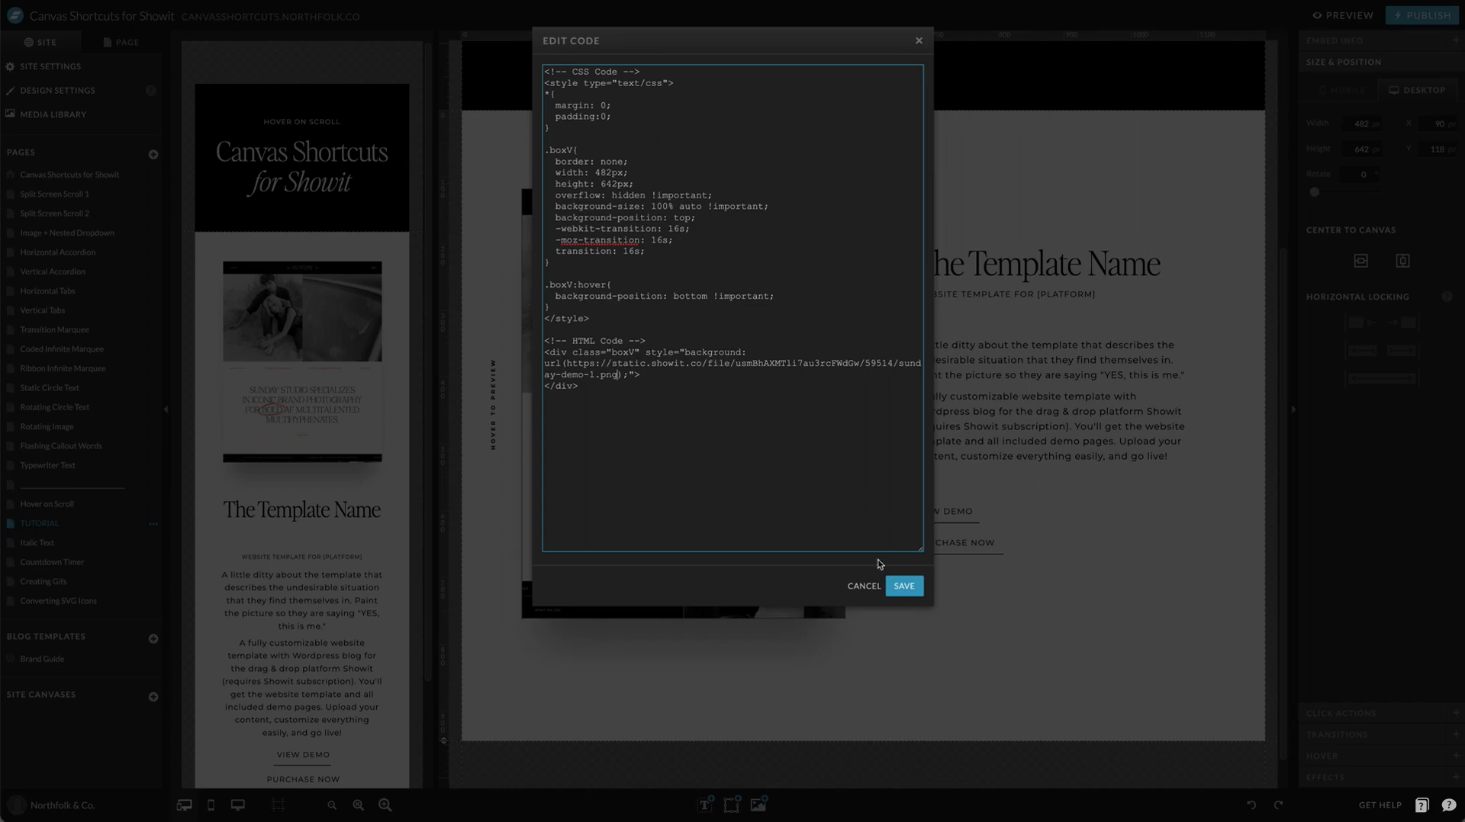
{"action": "left_click", "coordinate": [904, 586]}
{"action": "left_click", "coordinate": [1021, 654]}
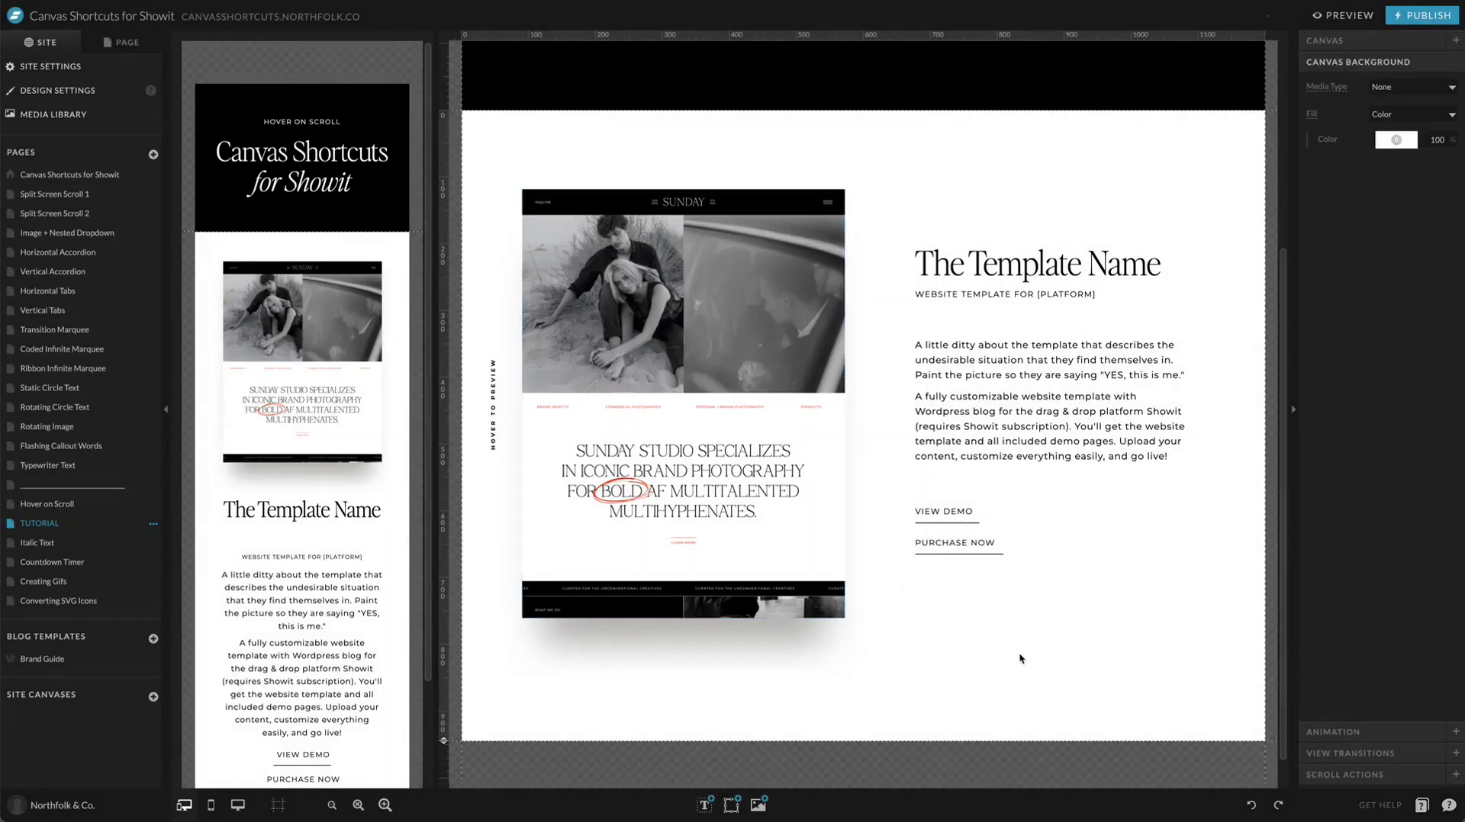
Preview the page on desktop and test the hover scroll on the Sunday template image.
{"action": "left_click", "coordinate": [1352, 17]}
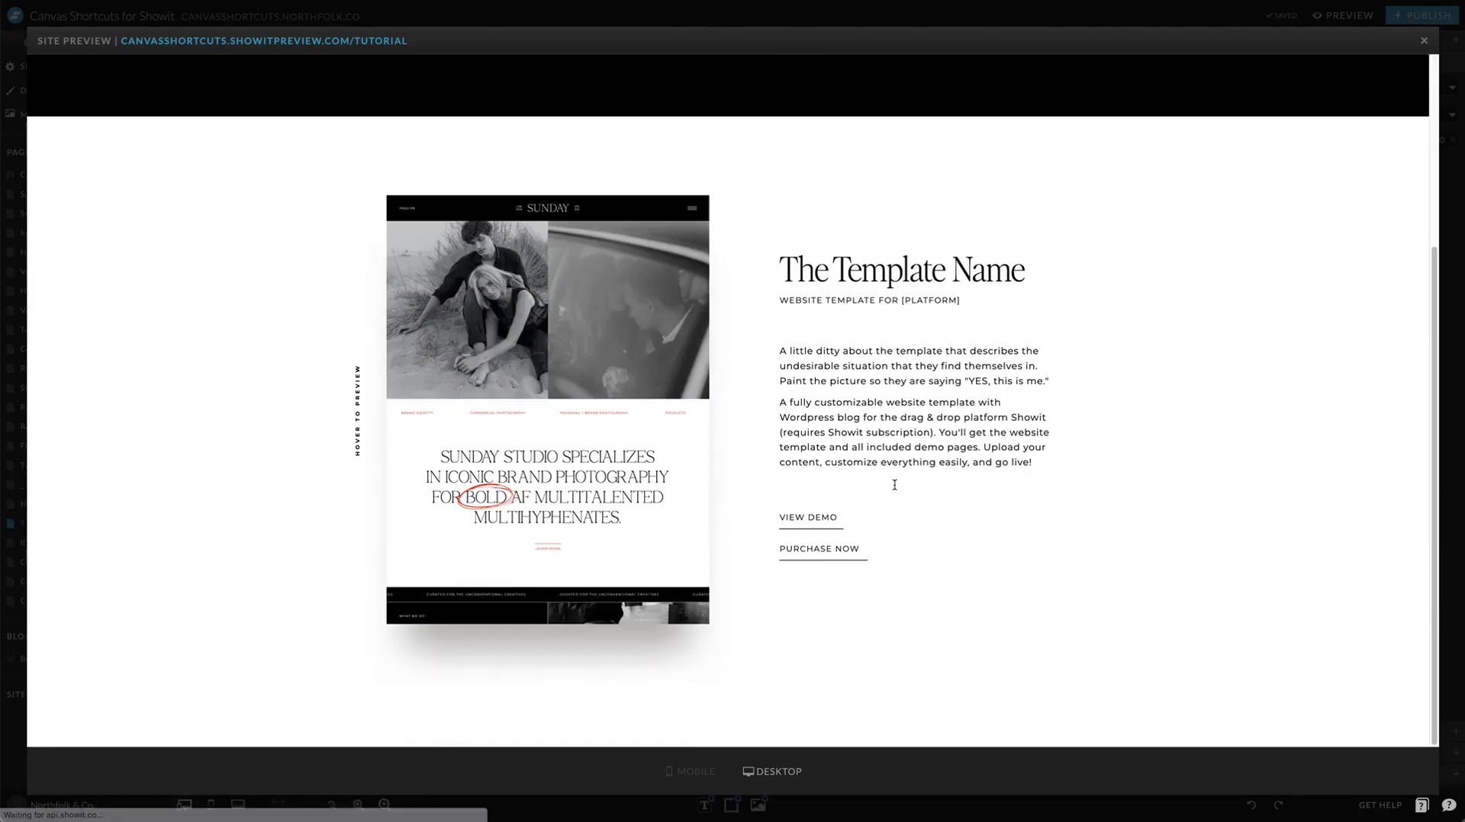
{"action": "mouse_move", "coordinate": [532, 410]}
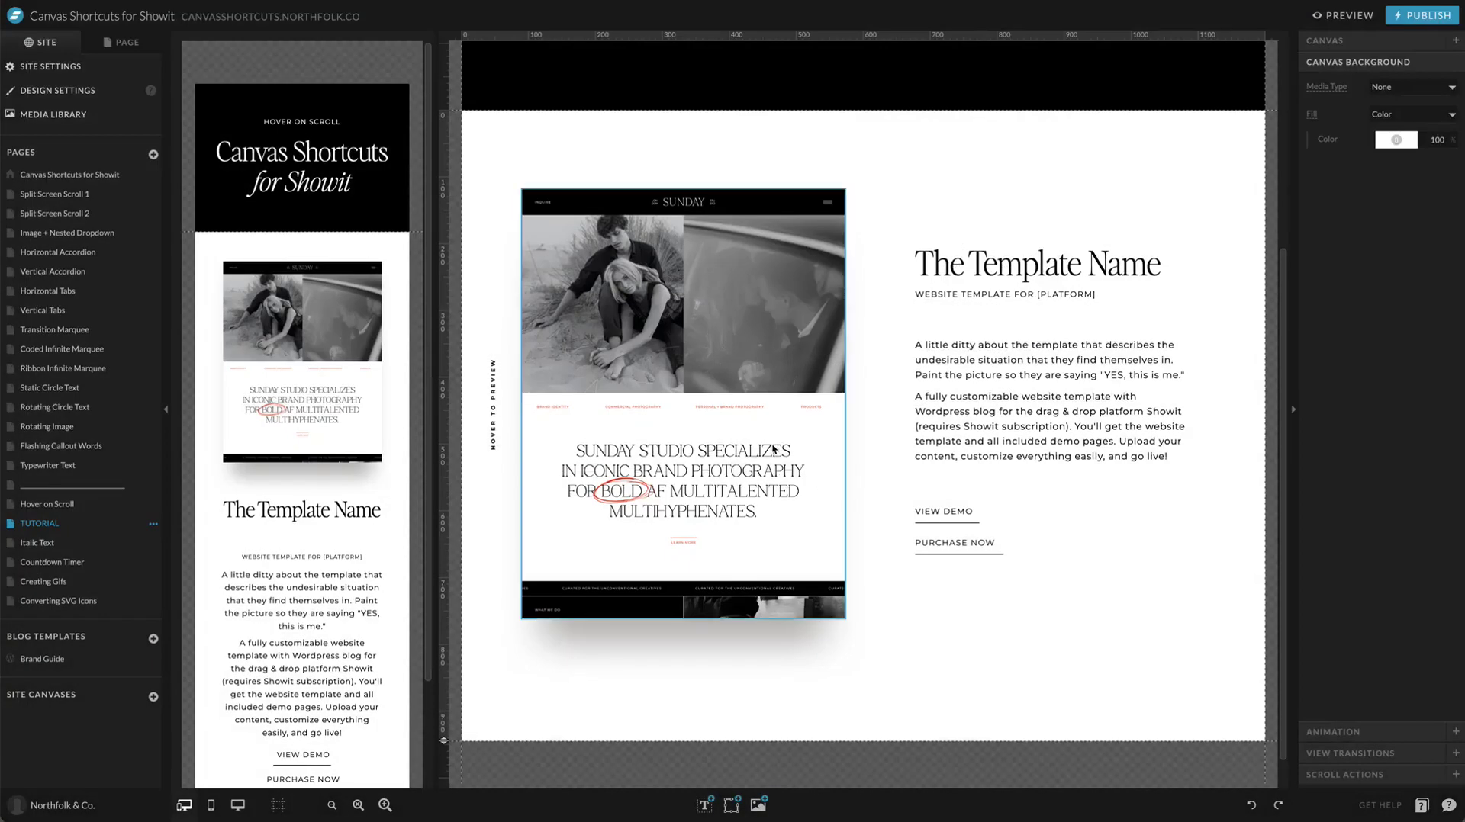
Set the .boxV rule's -webkit-transition duration to 12s in the embed code, match the other transition durations, and save the code.
{"action": "double_click", "coordinate": [773, 450]}
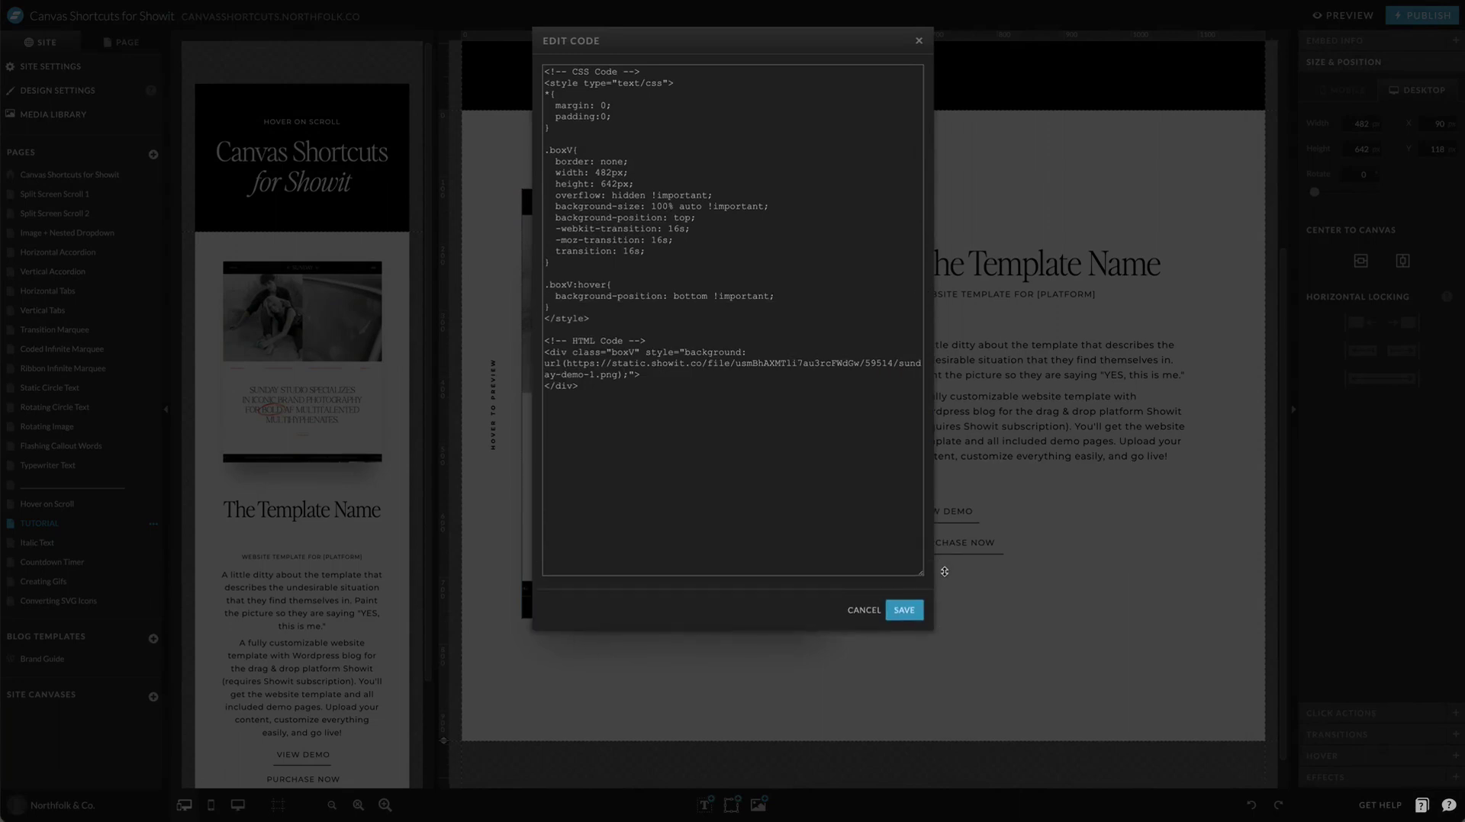
{"action": "left_click", "coordinate": [702, 246]}
{"action": "left_click_drag", "start_coordinate": [564, 229], "coordinate": [696, 253]}
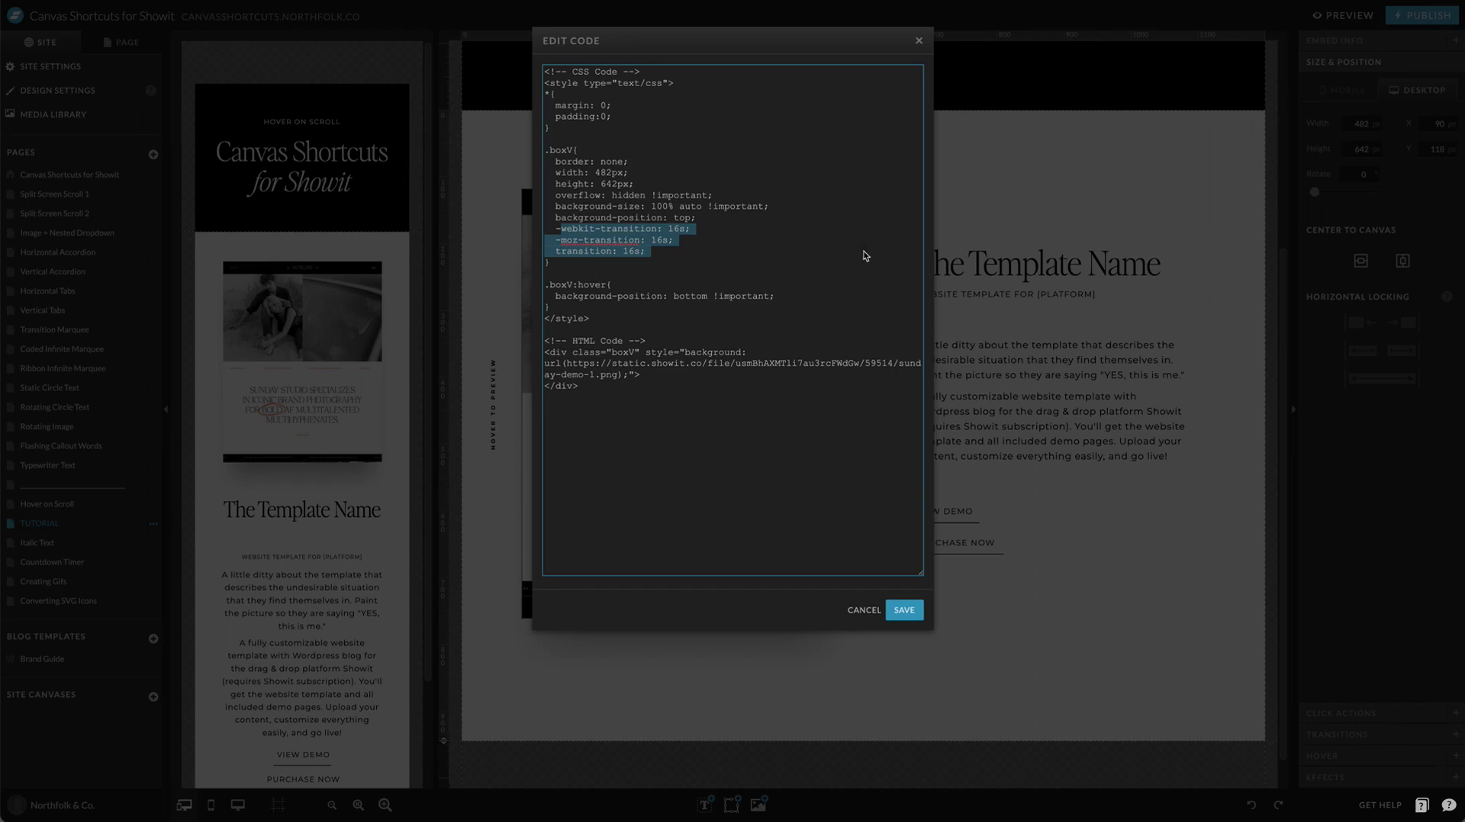
{"action": "left_click", "coordinate": [789, 252]}
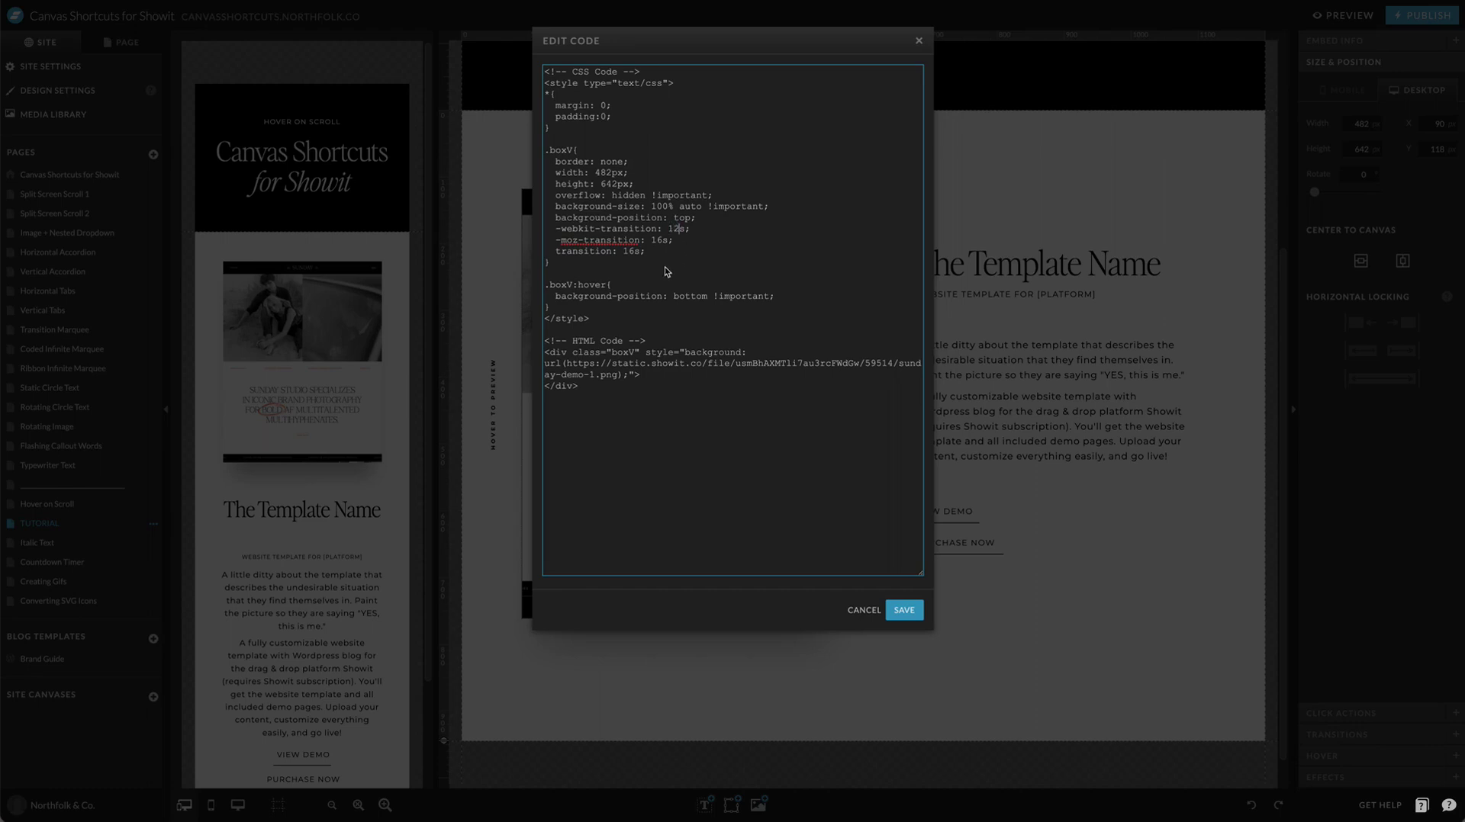
{"action": "left_click_drag", "start_coordinate": [662, 229], "coordinate": [663, 242]}
{"action": "left_click", "coordinate": [664, 243]}
{"action": "left_click", "coordinate": [904, 610]}
Preview the page on desktop to check the hover scroll at its new speed, and return to the editor.
{"action": "left_click", "coordinate": [1343, 15]}
{"action": "scroll", "coordinate": [950, 523], "scroll_direction": "down", "scroll_amount": 3}
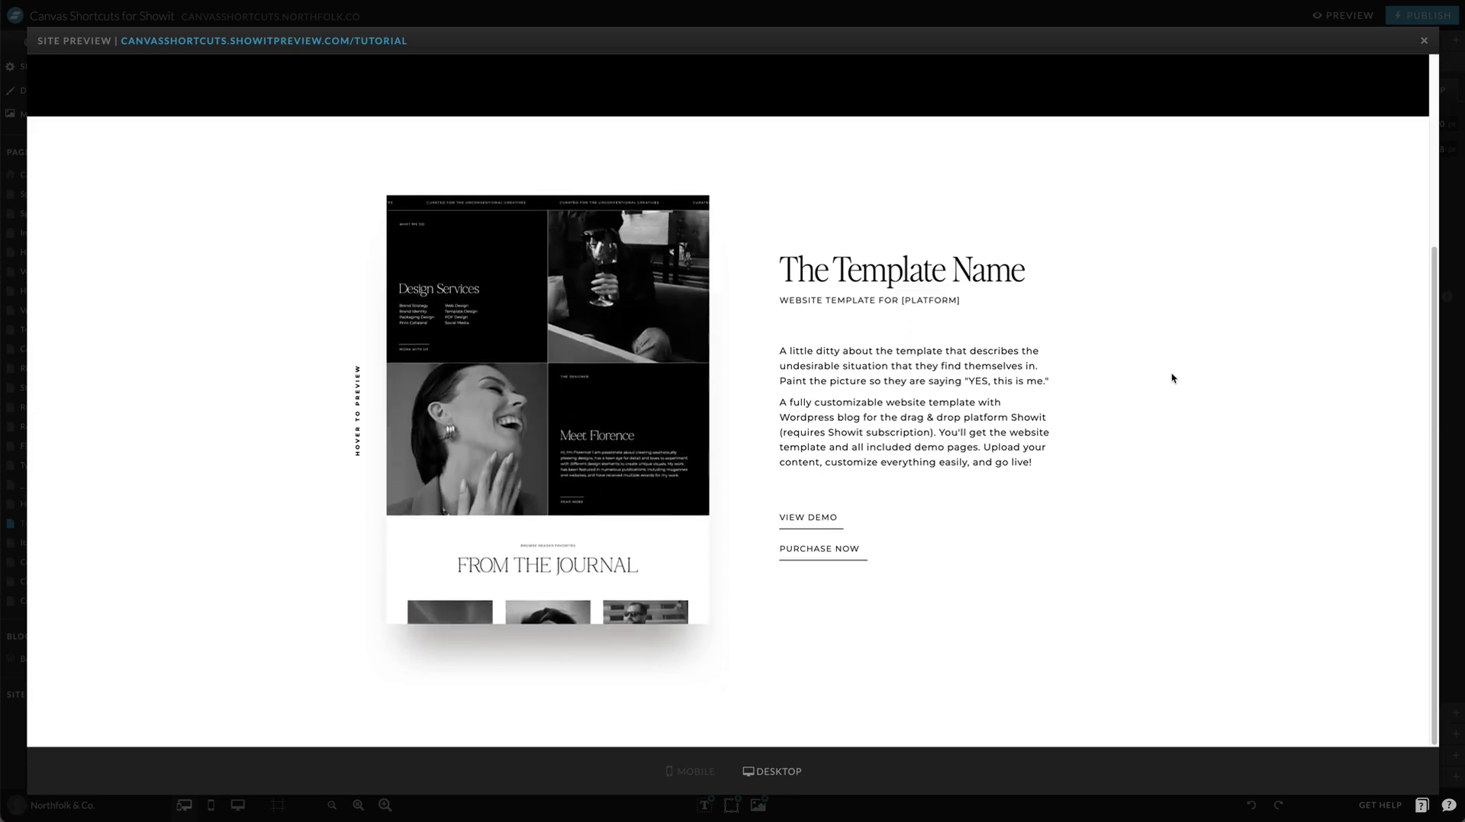
{"action": "left_click", "coordinate": [876, 19]}
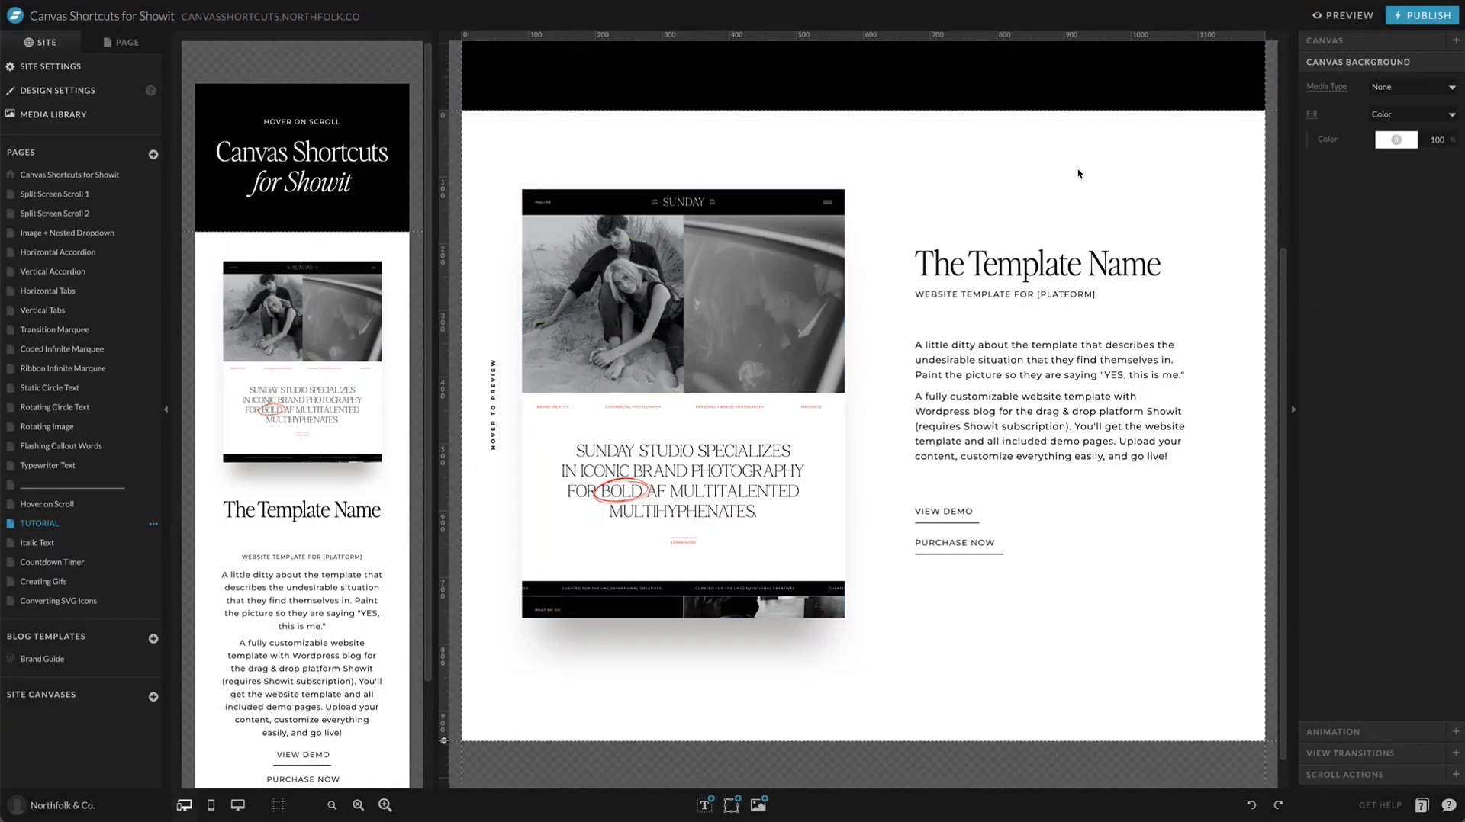